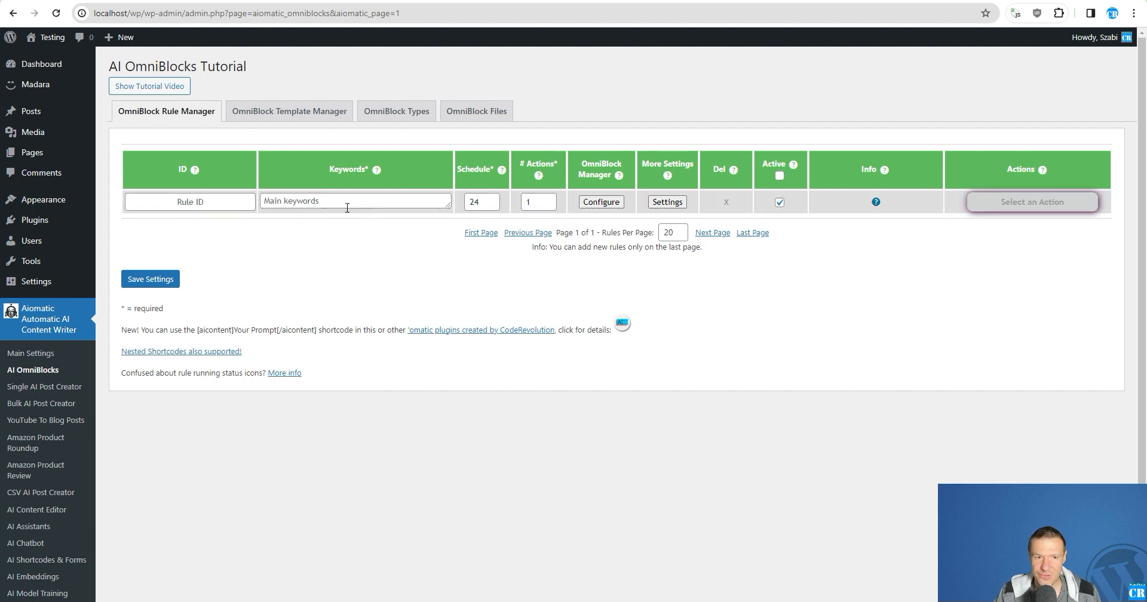
Step: Look over the default OmniBlock queue offered for the new rule
left_click(326, 200)
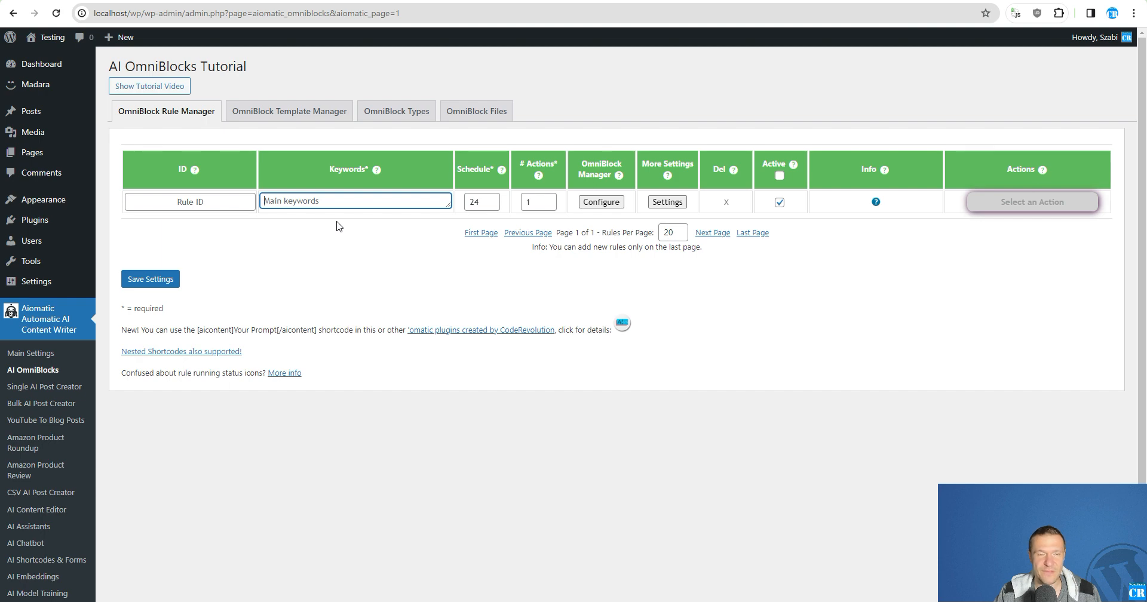
left_click(599, 202)
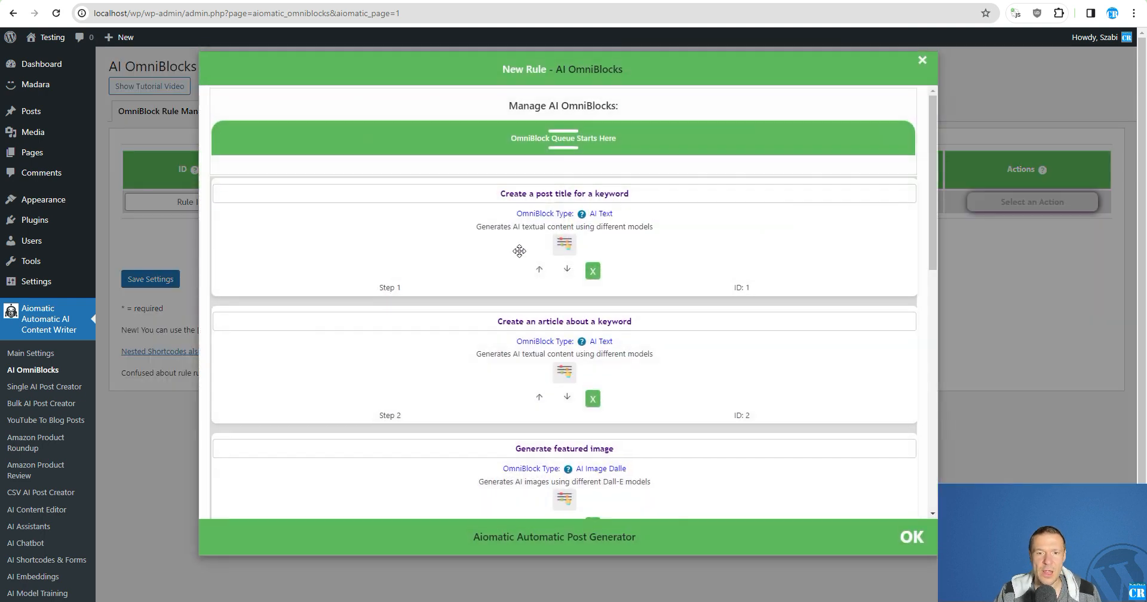
left_click(1055, 274)
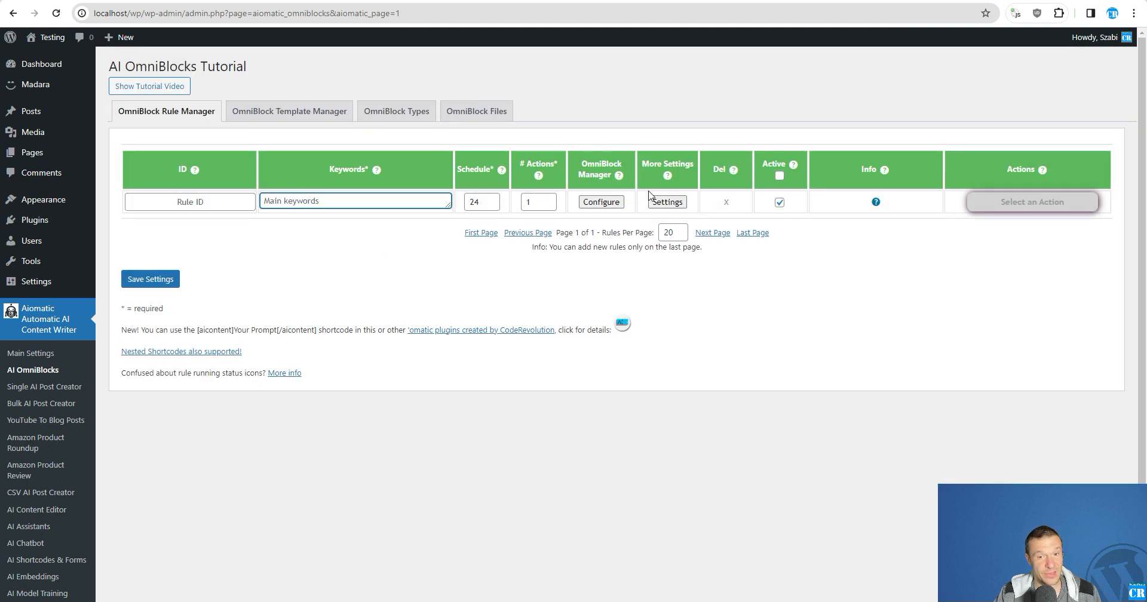
left_click(603, 202)
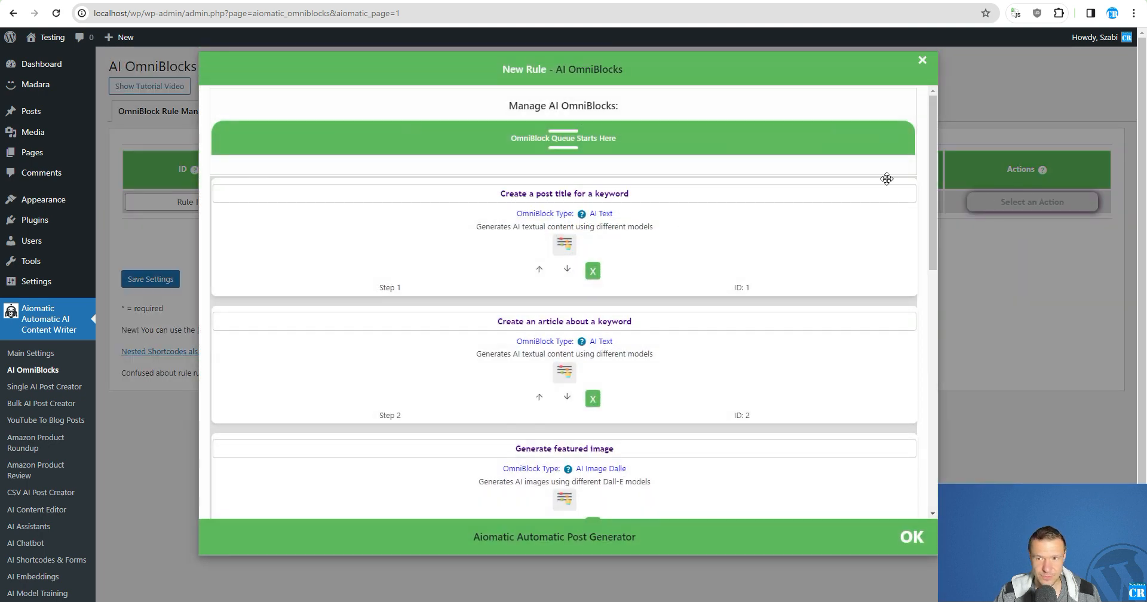
left_click_drag(931, 157, 925, 194)
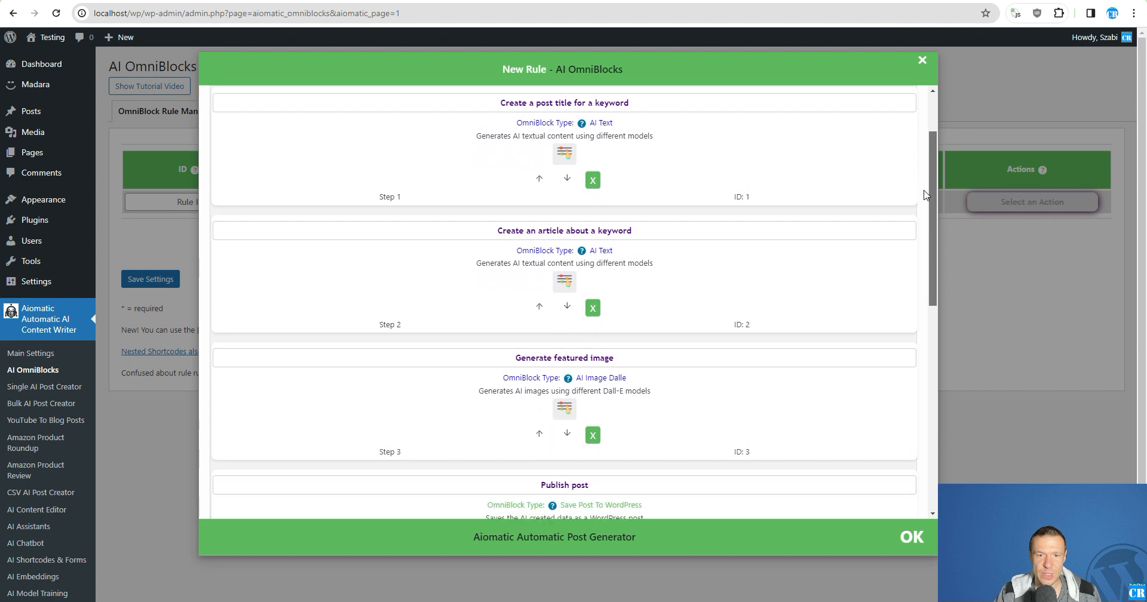
scroll(925, 194, "down", 5)
left_click(1018, 305)
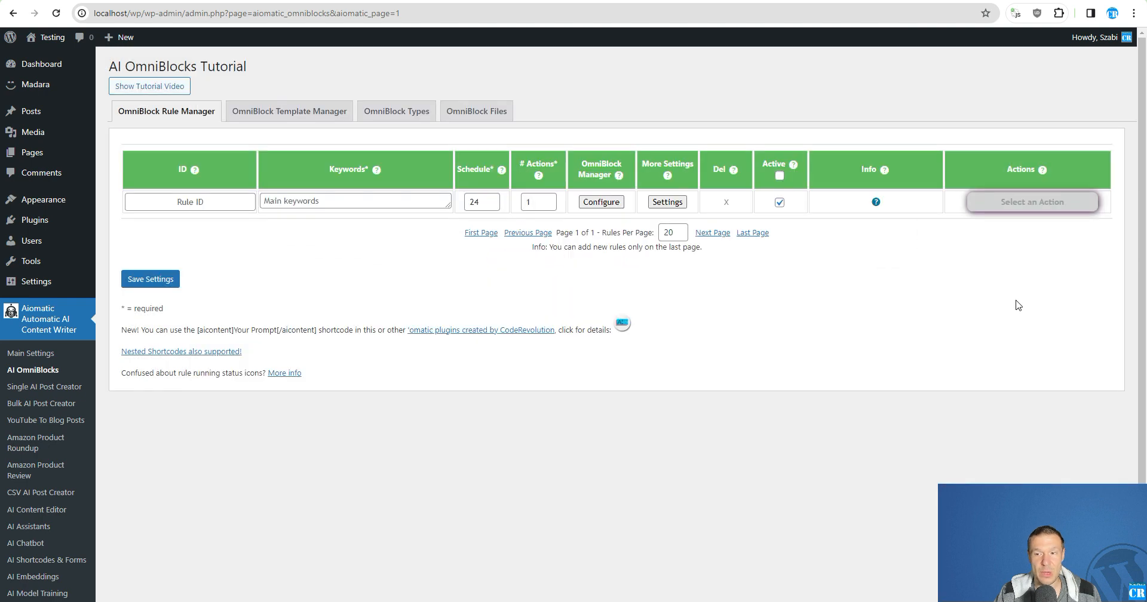
Step: Examine each default OmniBlock in the new rule's queue, from the post title block through the Publish post block
left_click(600, 201)
scroll(627, 359, "up", 10)
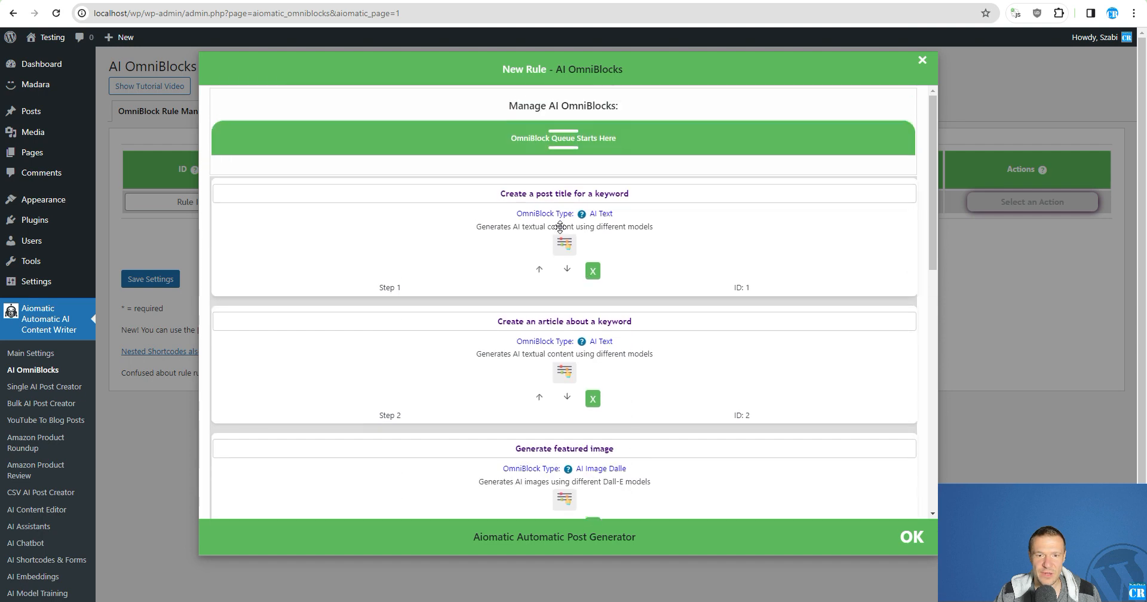
left_click_drag(500, 193, 640, 194)
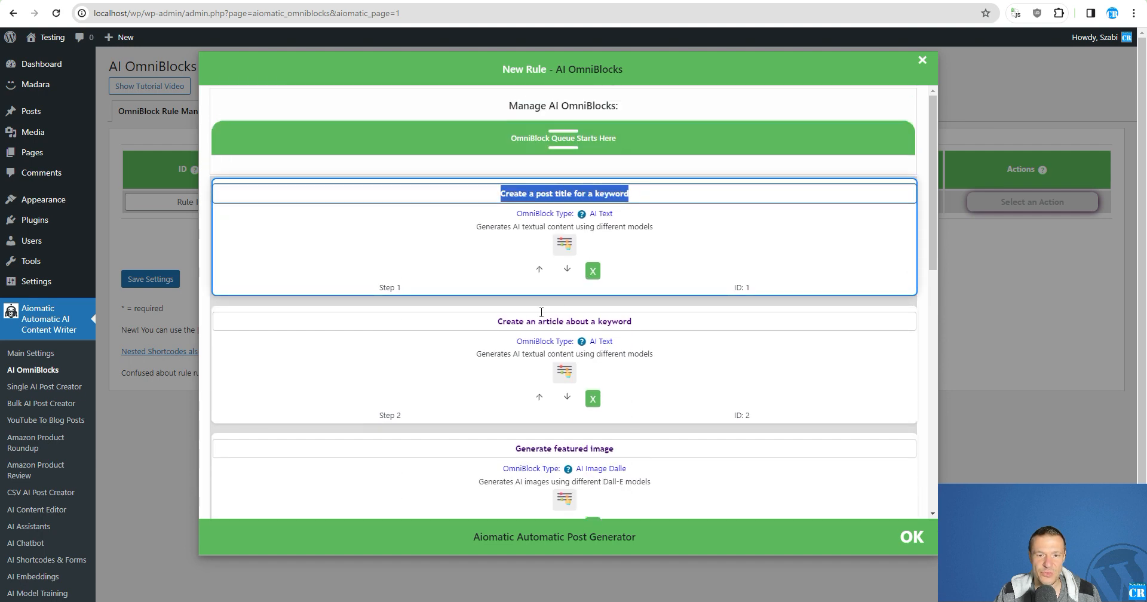
left_click_drag(512, 321, 627, 321)
scroll(627, 322, "down", 3)
left_click_drag(525, 269, 674, 275)
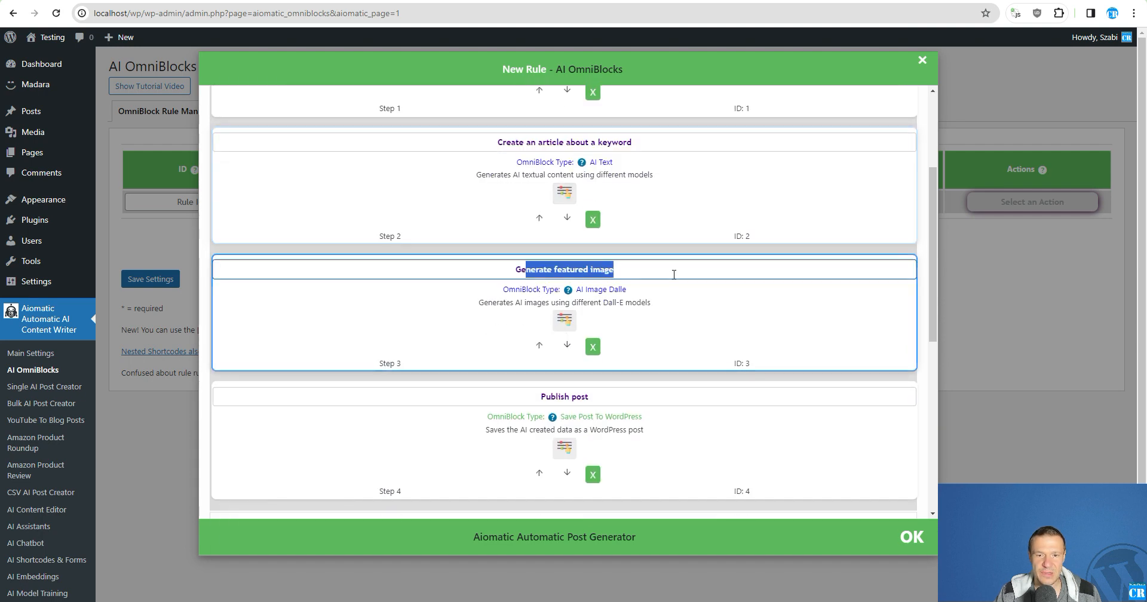
scroll(585, 326, "down", 2)
left_click_drag(537, 278, 604, 291)
scroll(601, 328, "up", 1)
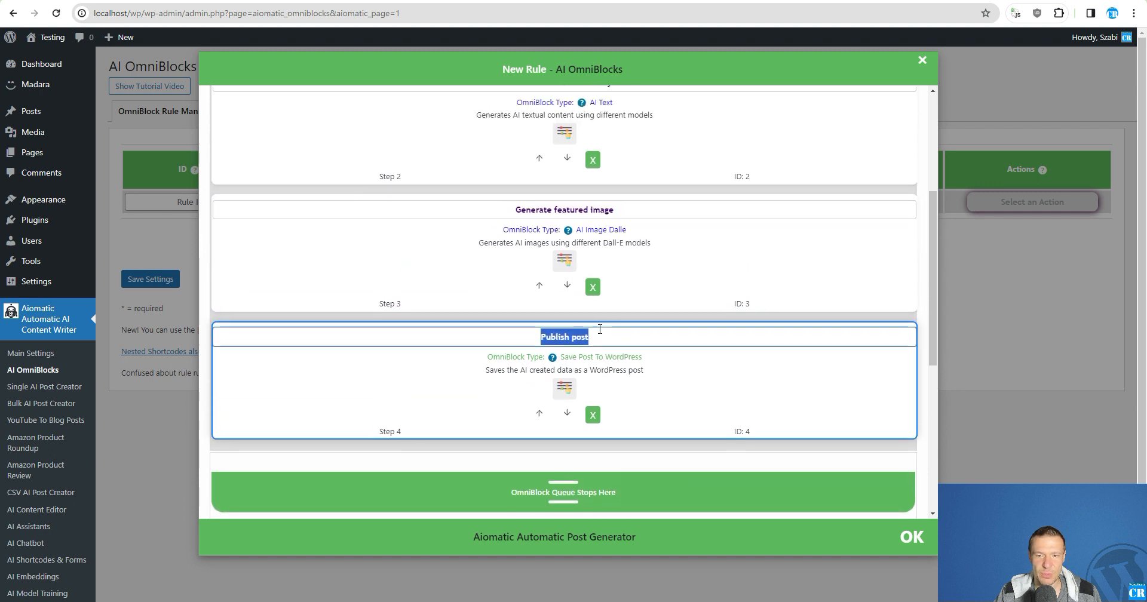
scroll(600, 329, "up", 6)
left_click(986, 238)
Step: Set the new rule's main keywords to "Baking the best cake" and save the settings
left_click(387, 199)
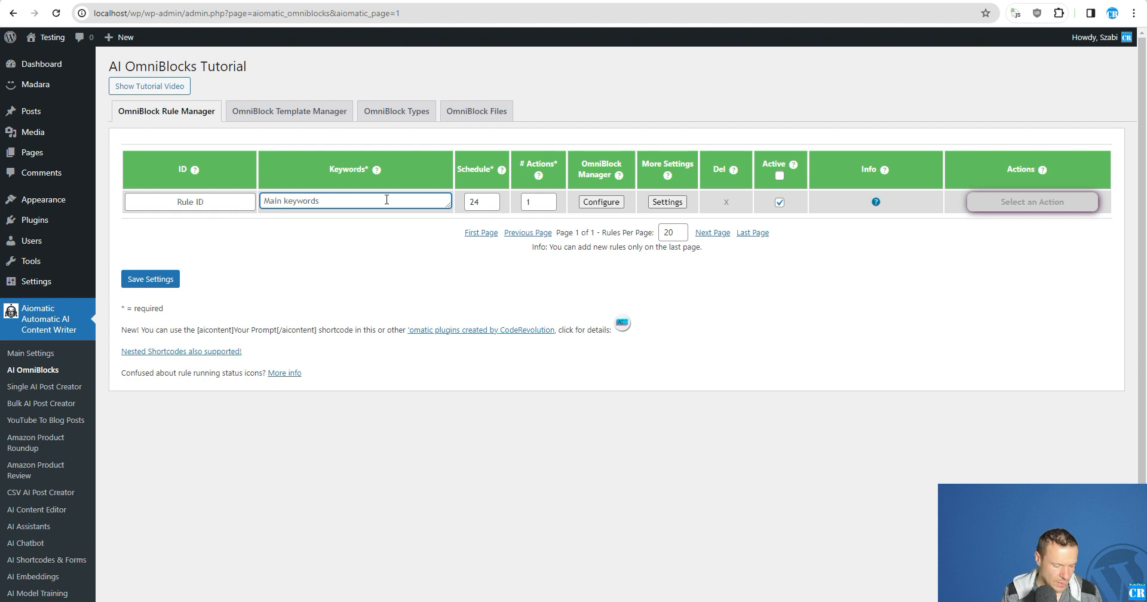
type("Baking the best cake")
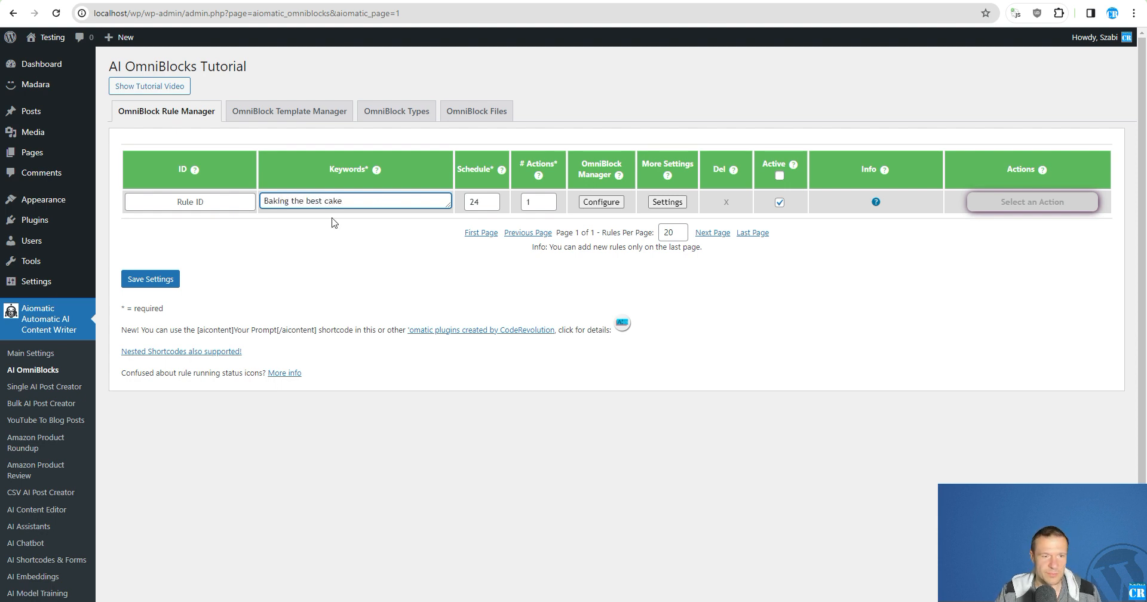
left_click(136, 281)
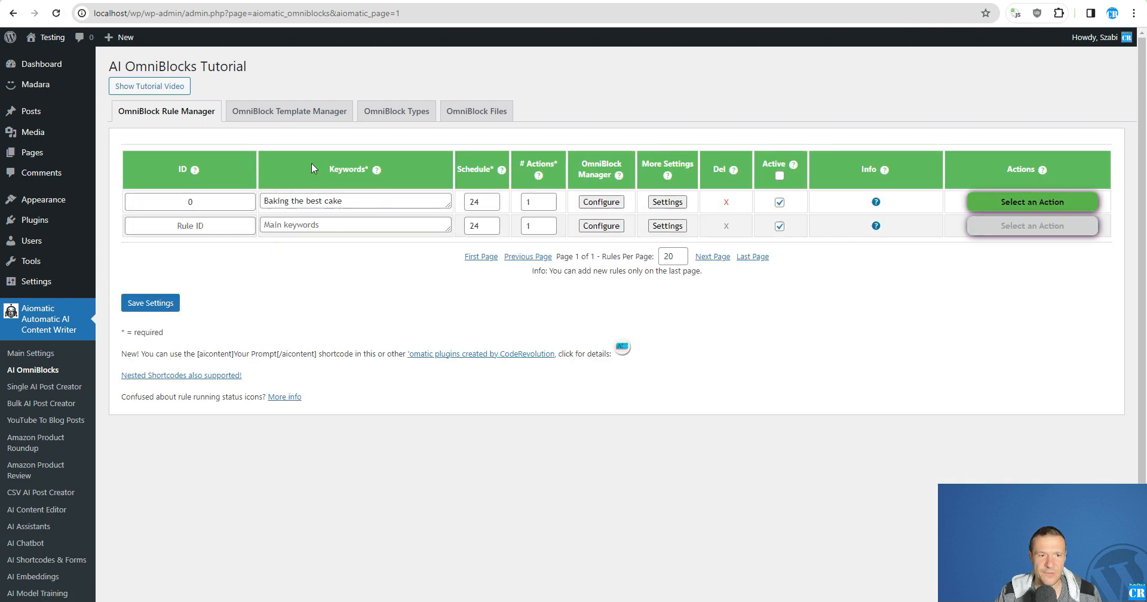
Step: Review the OmniBlocks of the saved "Baking the best cake" rule and the run option available on each block
left_click(616, 201)
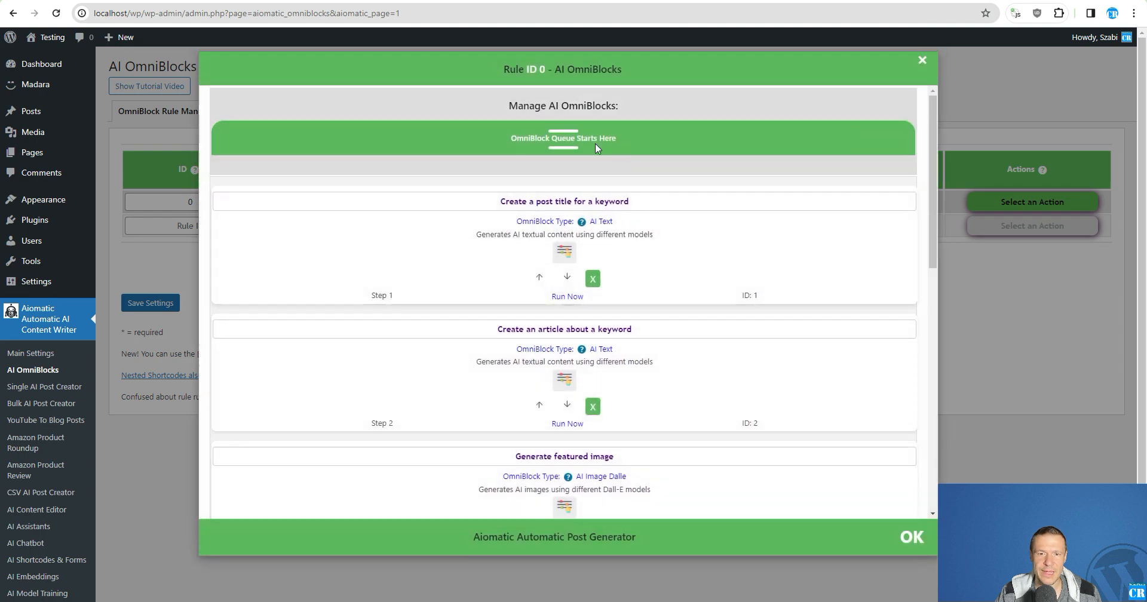
scroll(514, 318, "down", 4)
scroll(514, 318, "up", 2)
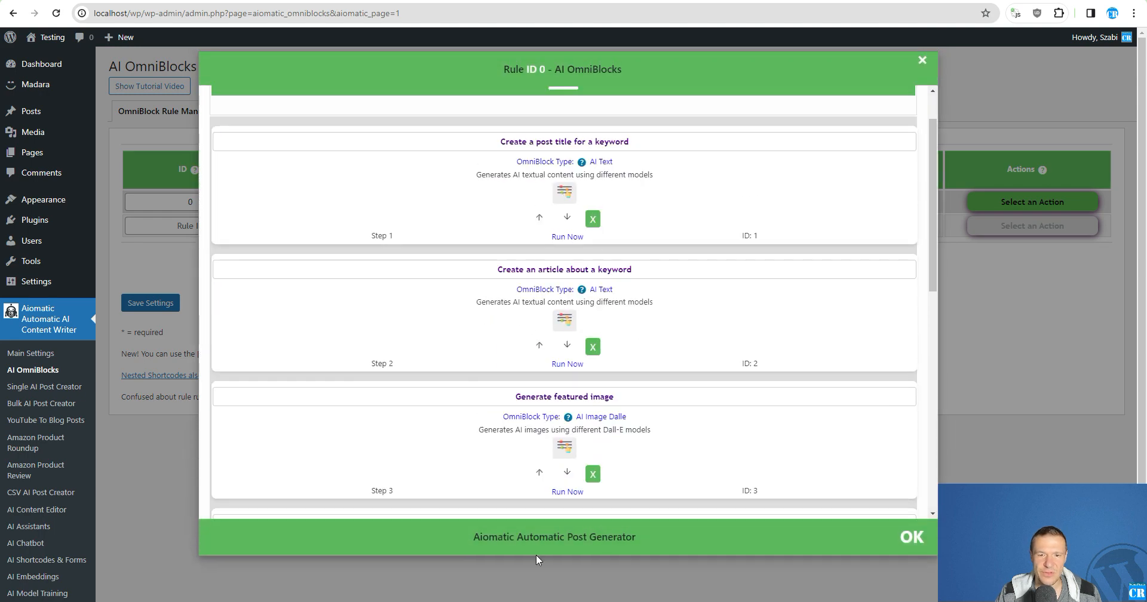
left_click(983, 313)
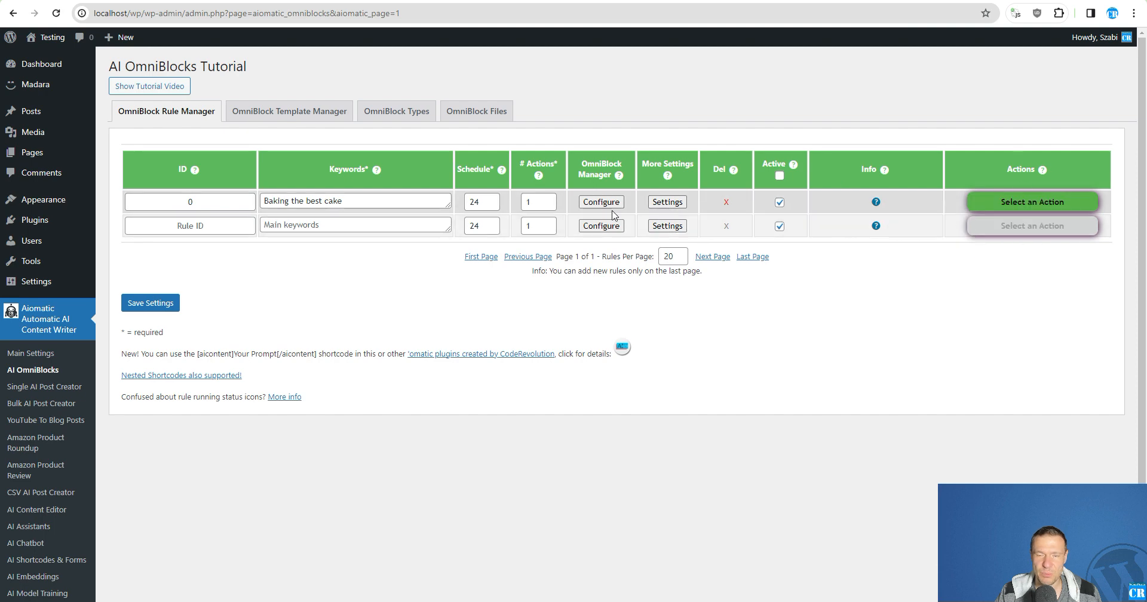
left_click(672, 204)
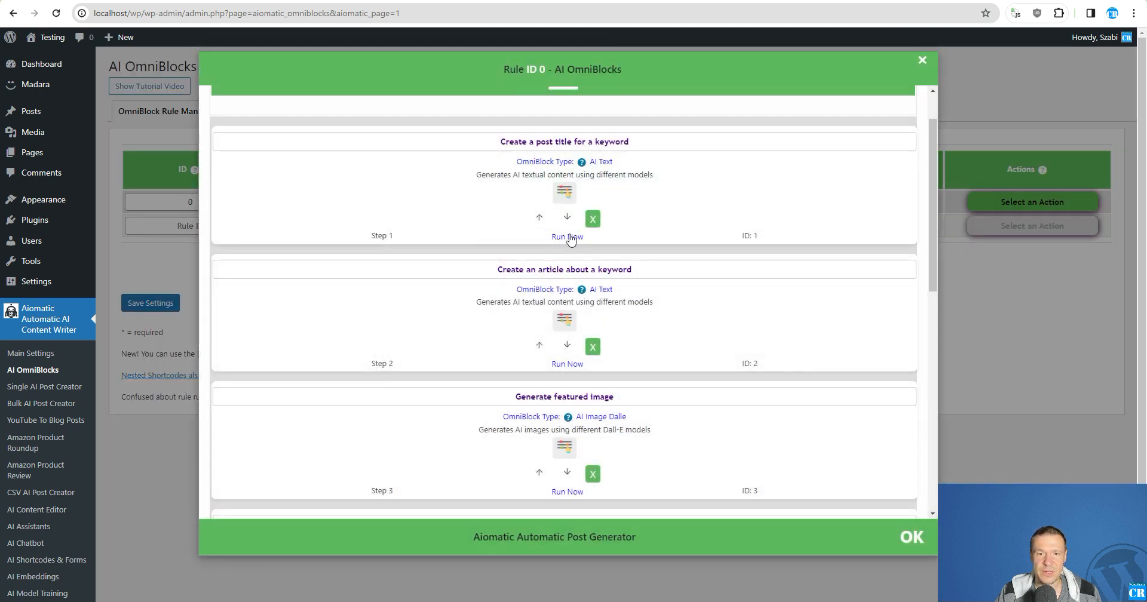
scroll(560, 253, "down", 2)
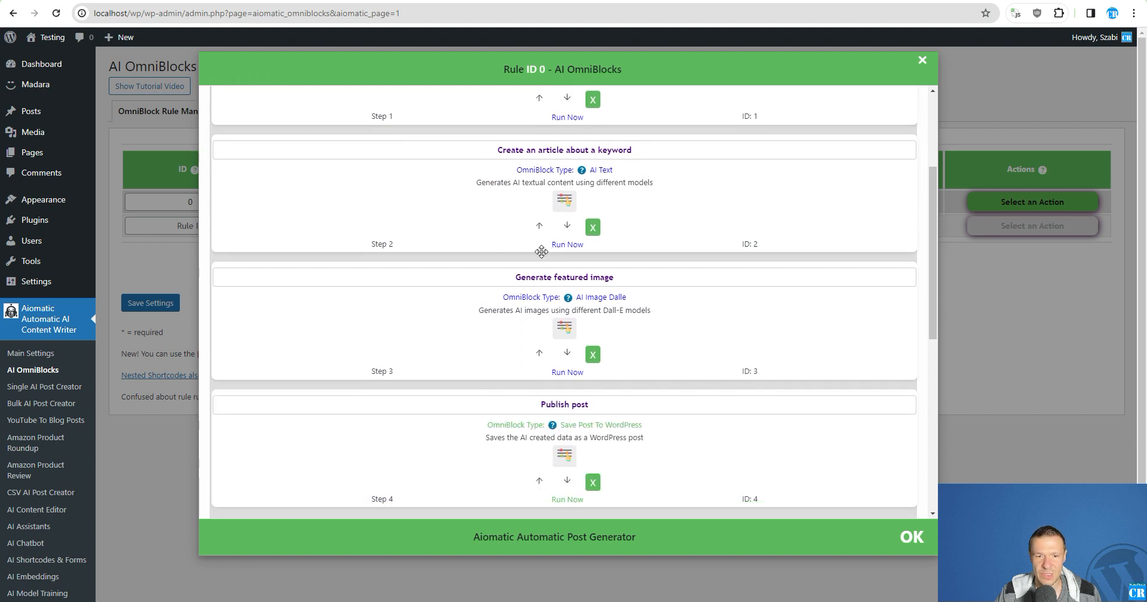
scroll(579, 251, "down", 2)
scroll(550, 320, "up", 2)
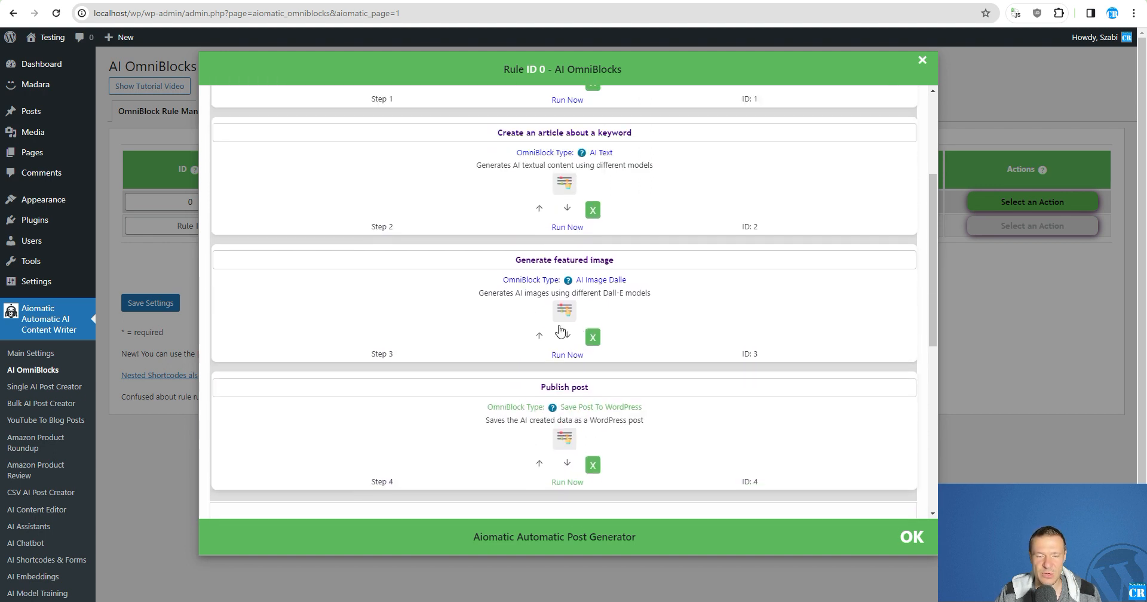
scroll(536, 328, "up", 3)
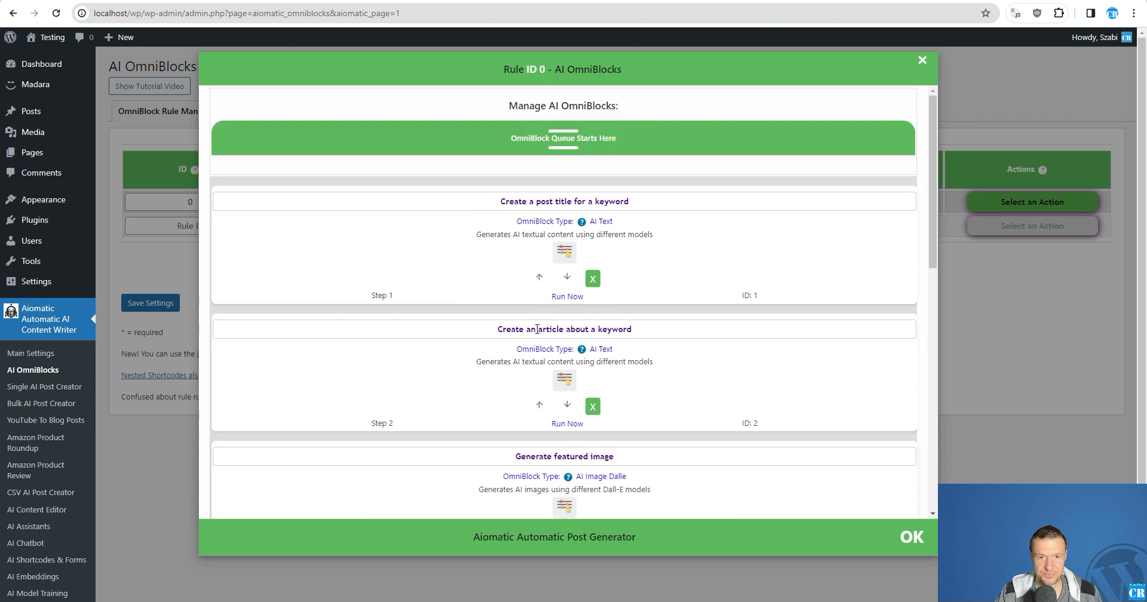
scroll(553, 281, "down", 1)
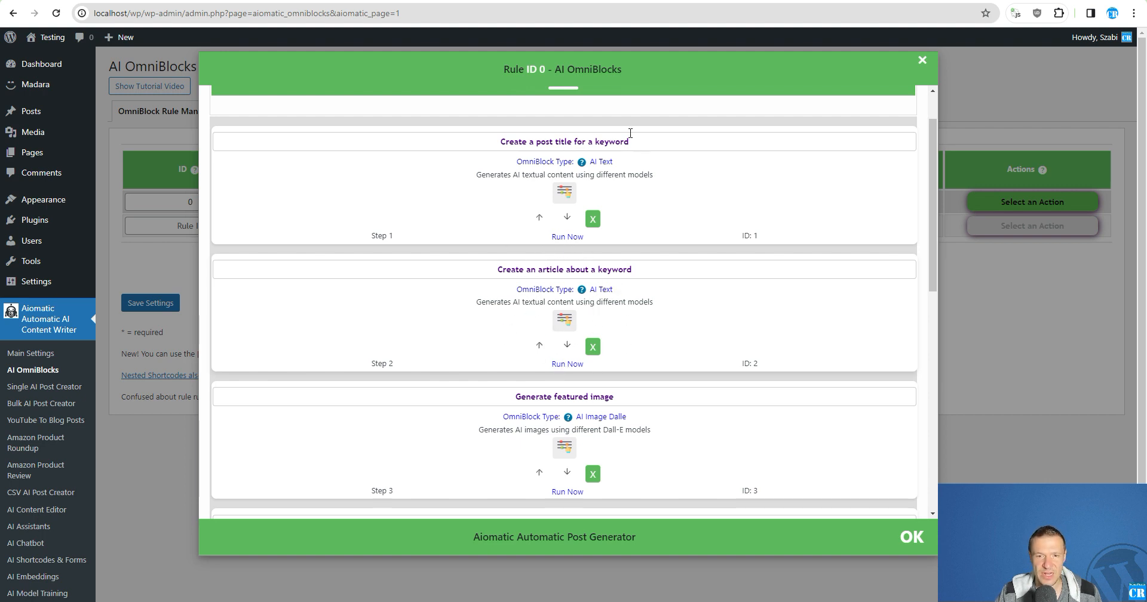
left_click_drag(509, 142, 635, 142)
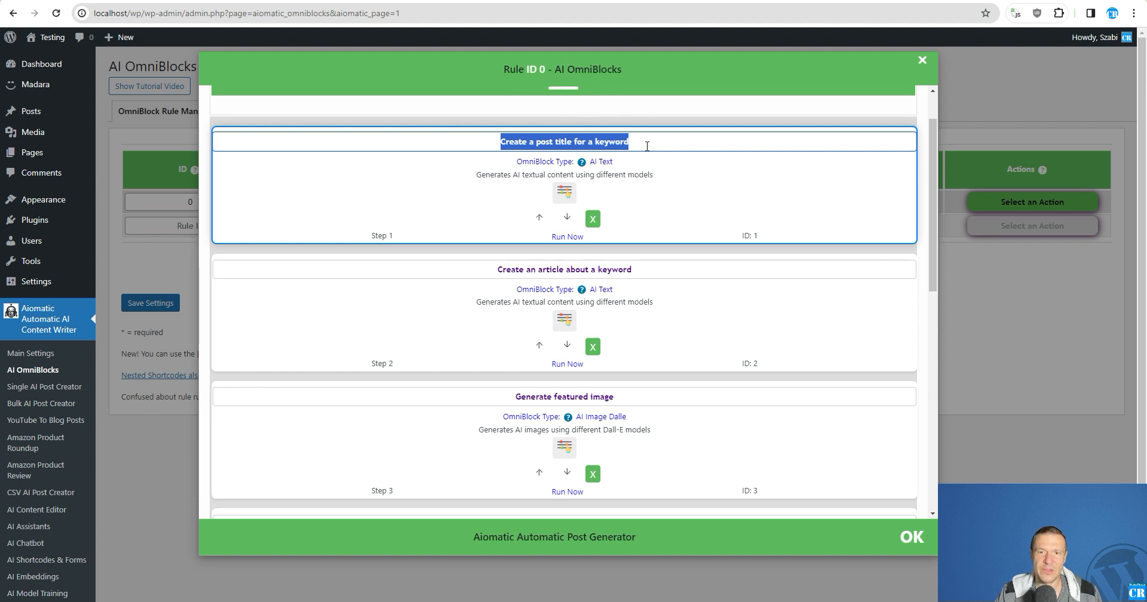
left_click(648, 146)
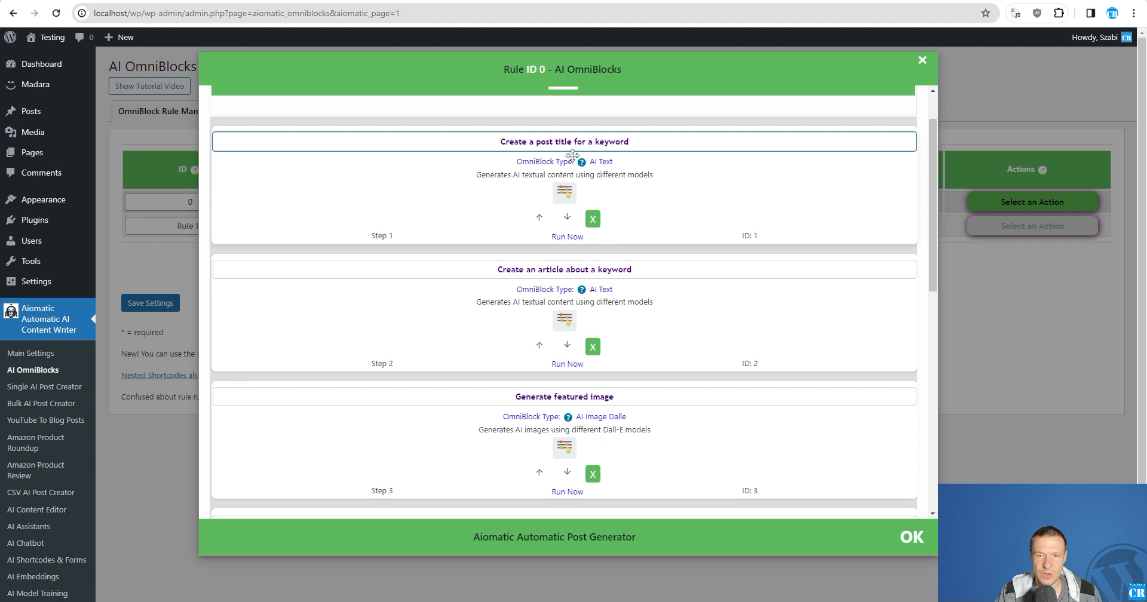
scroll(572, 156, "down", 1)
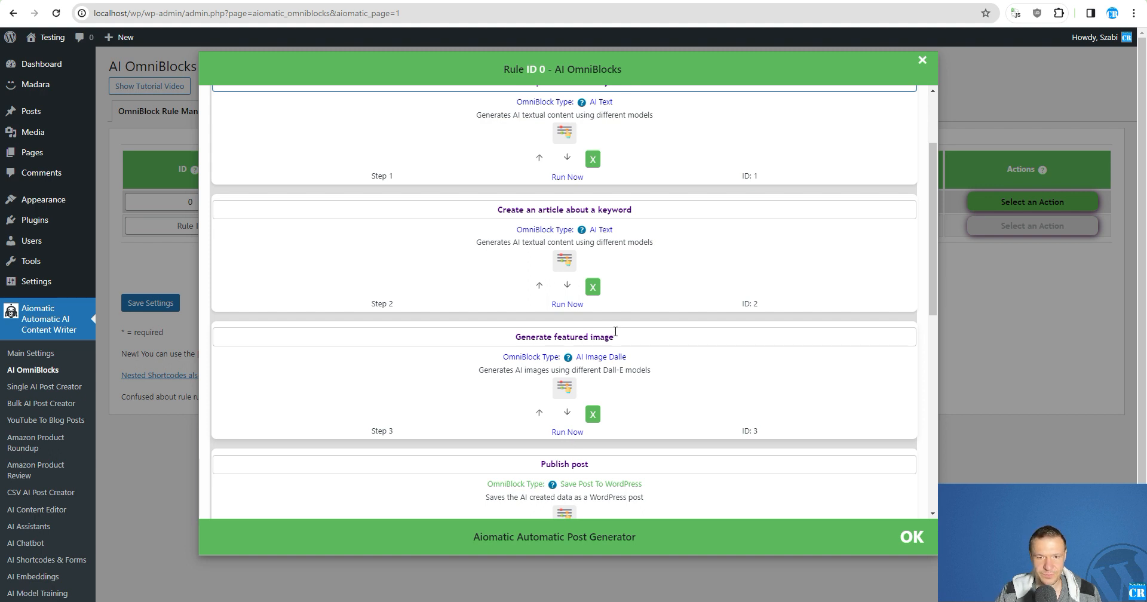
scroll(603, 287, "up", 1)
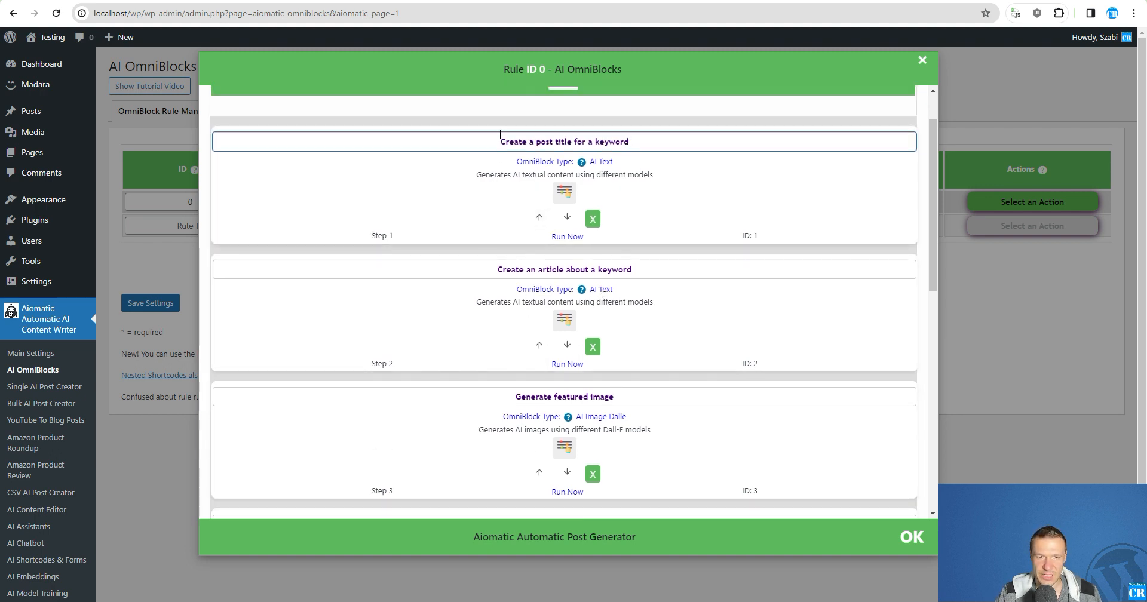
Step: Run the "Create a post title for a keyword" OmniBlock, check its %%ai_text_1%% value and close the result
left_click_drag(497, 143, 638, 142)
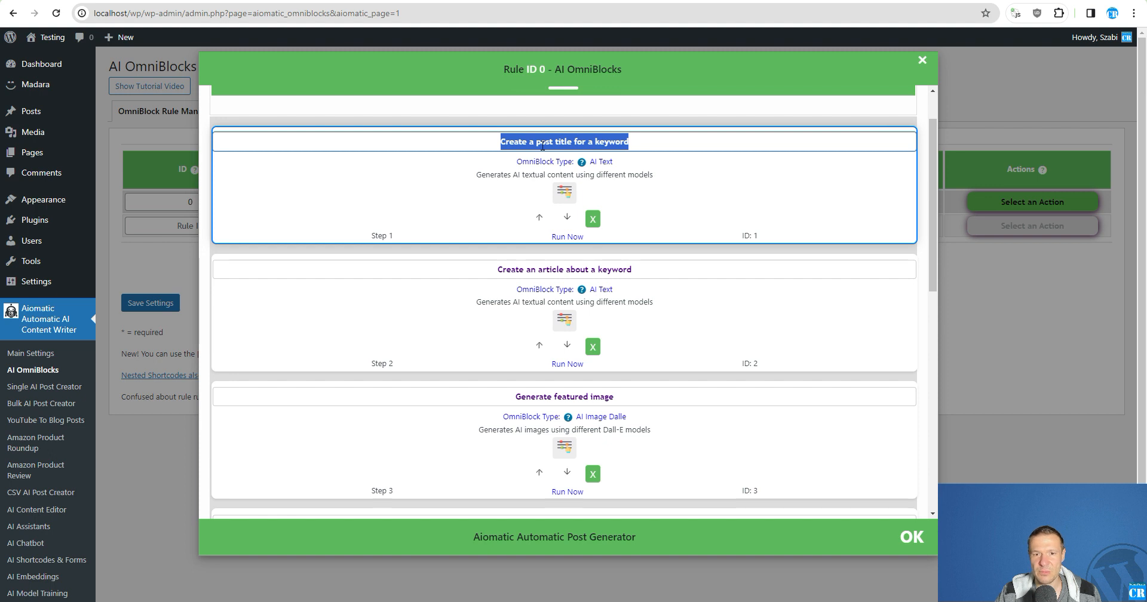
left_click(567, 236)
left_click(625, 100)
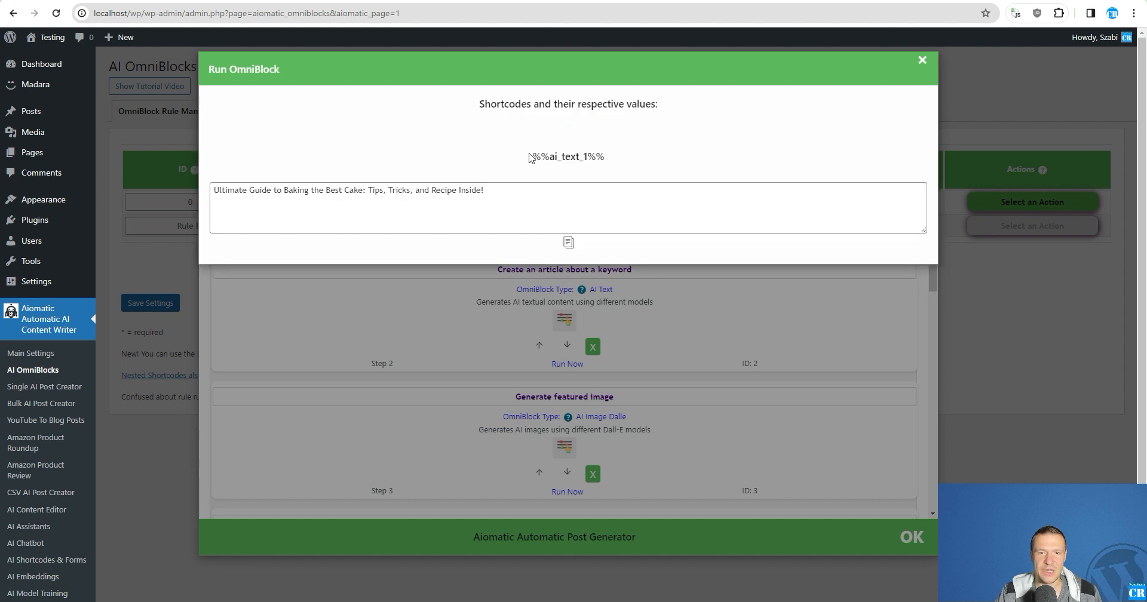
left_click_drag(533, 155, 617, 158)
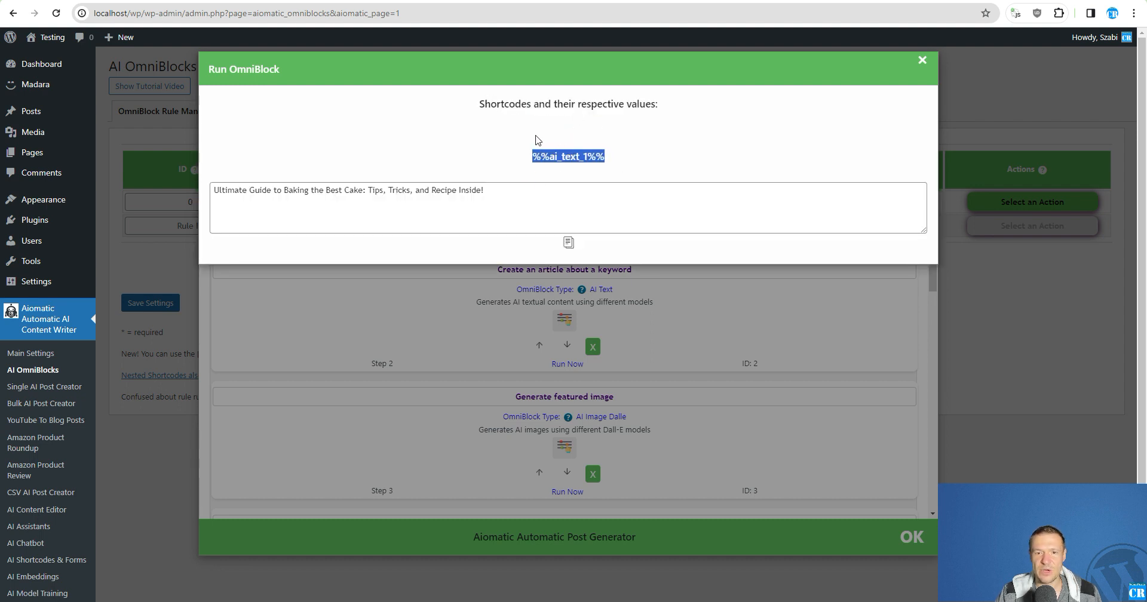
triple_click(220, 191)
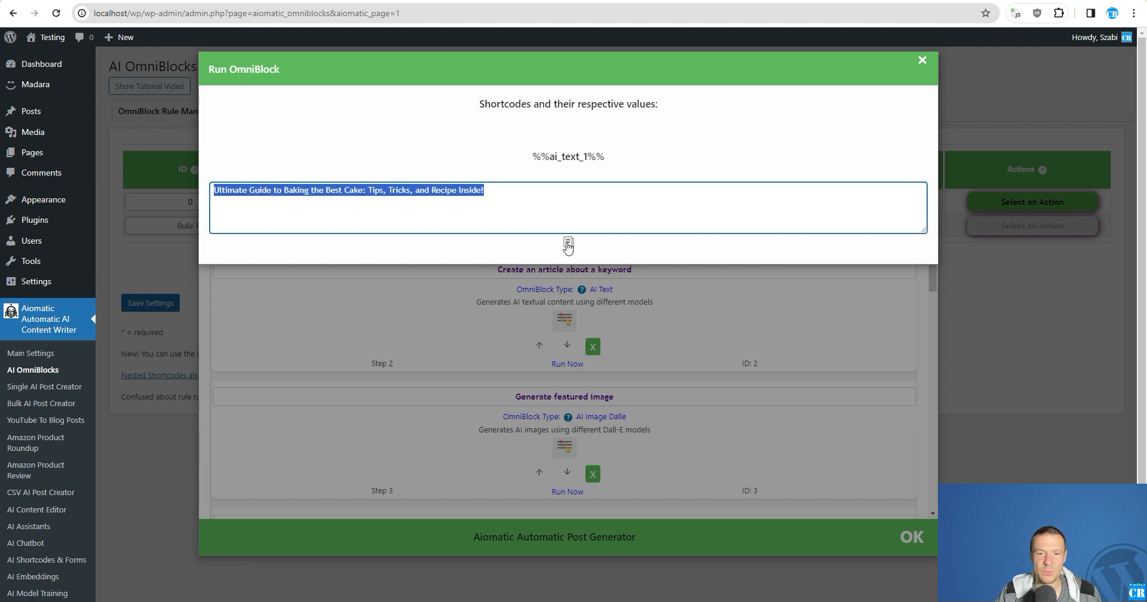
left_click(921, 62)
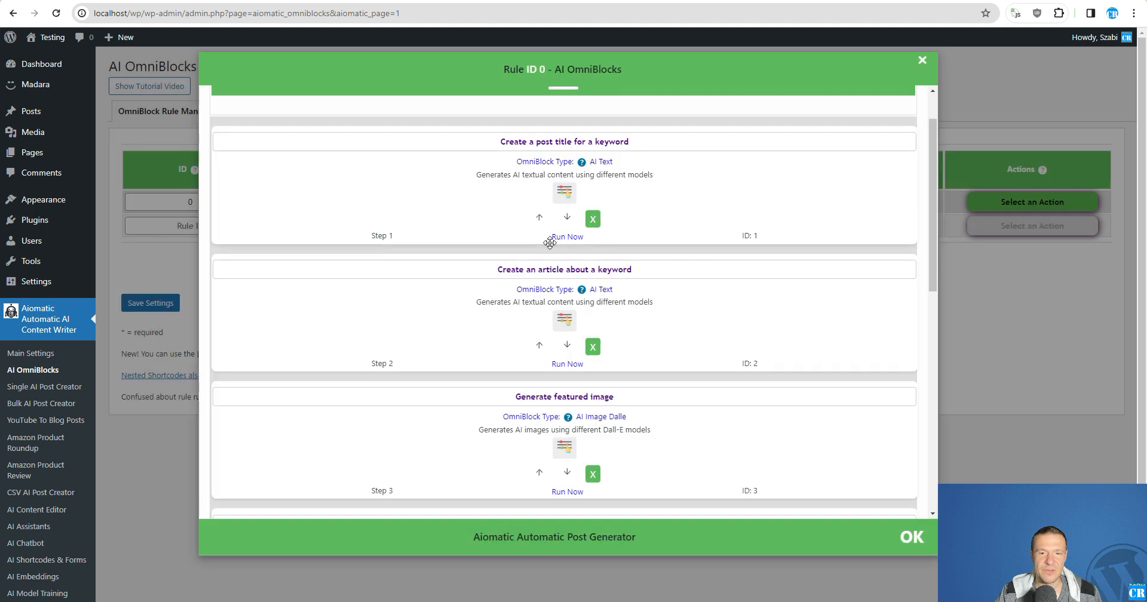
Step: Run the "Create an article about a keyword" OmniBlock together with its preceding block, then close the result
scroll(550, 248, "down", 2)
scroll(560, 269, "up", 1)
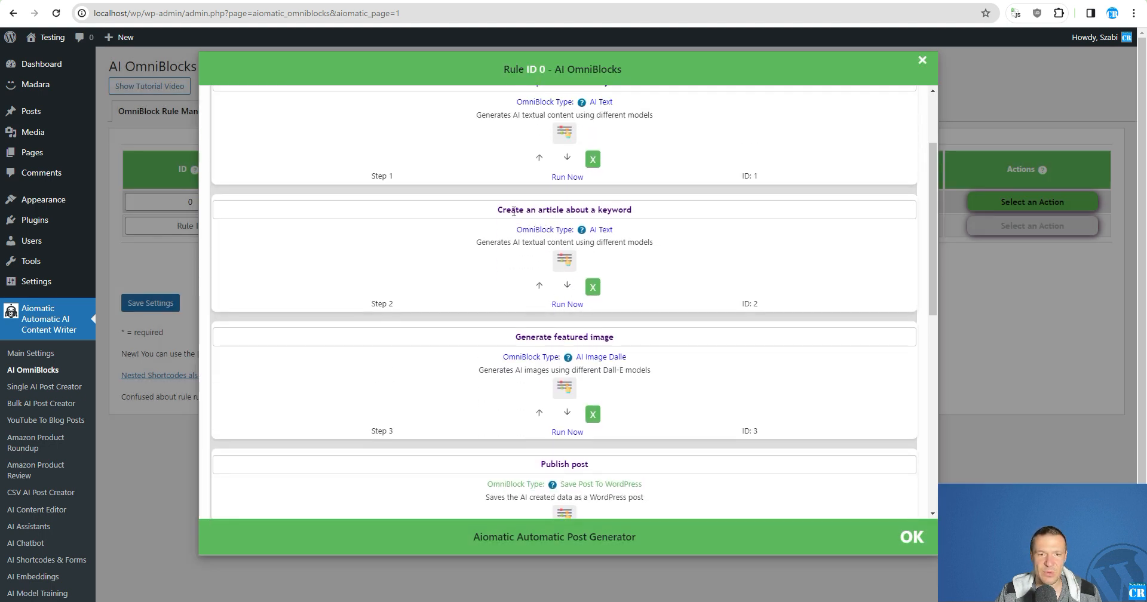
left_click(568, 304)
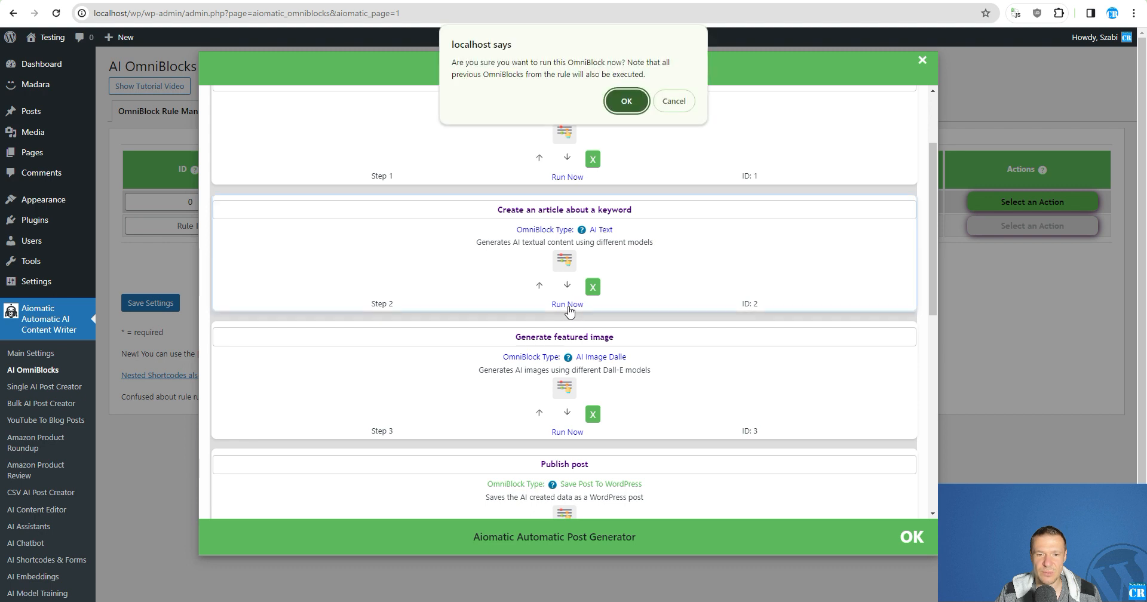
left_click(628, 101)
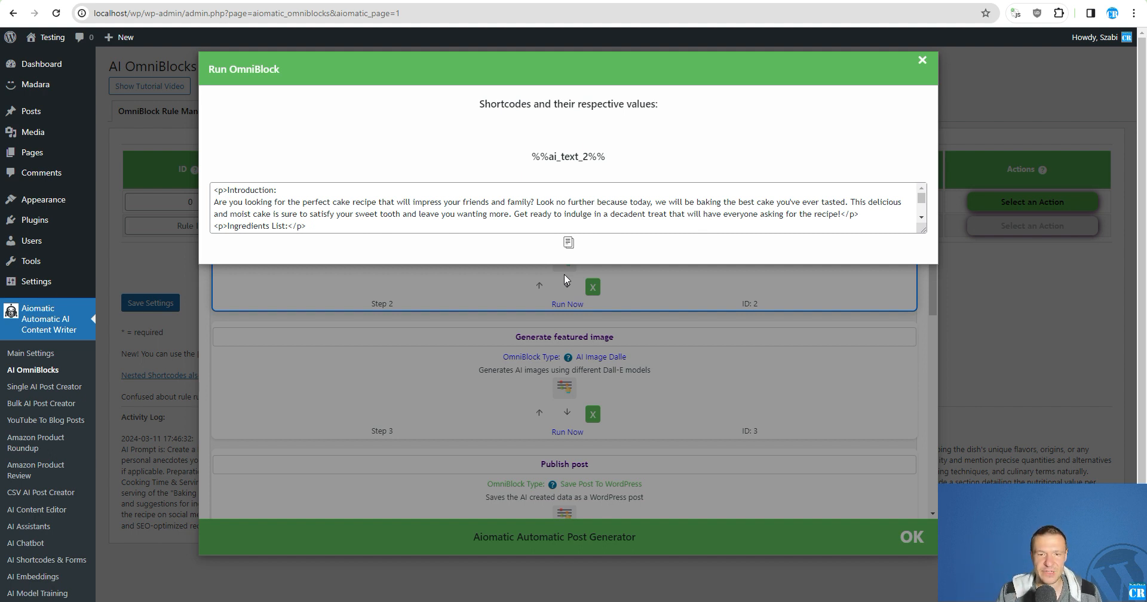
left_click(921, 61)
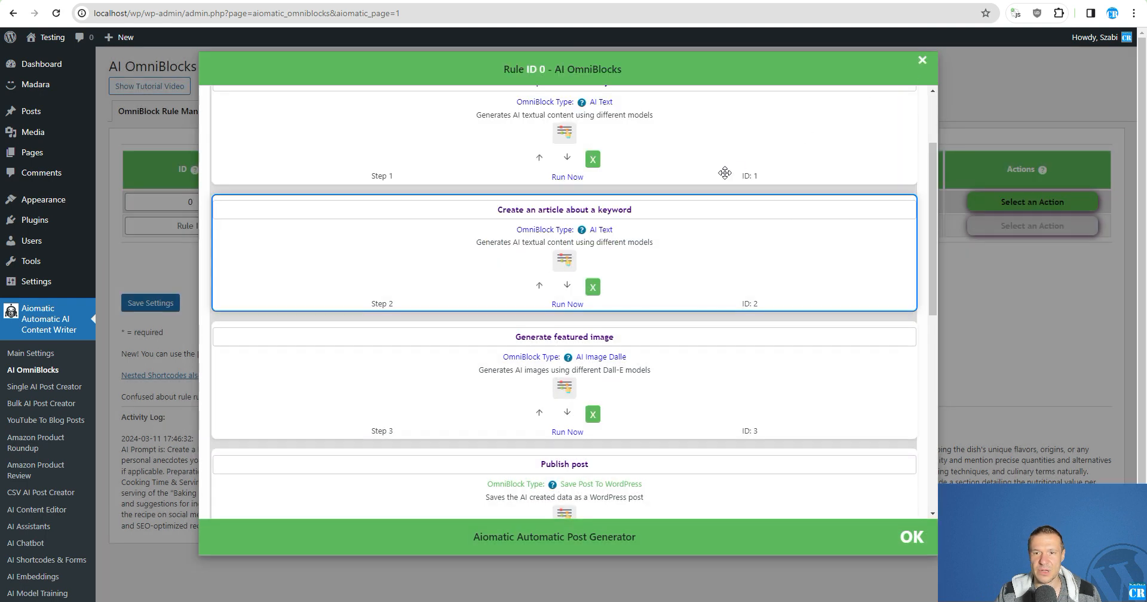
scroll(553, 251, "up", 2)
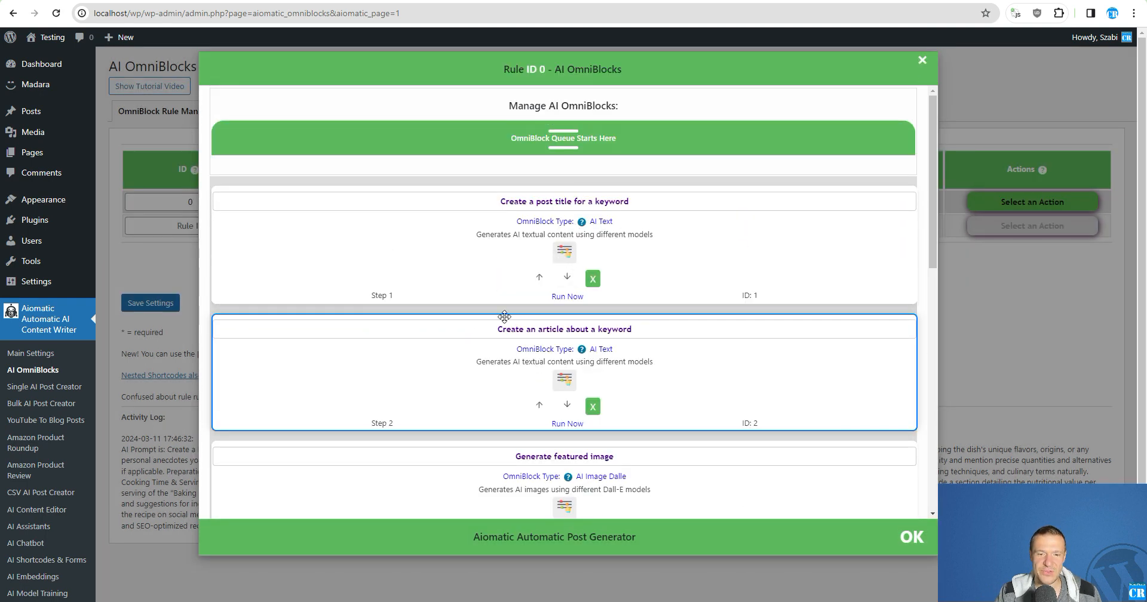
Step: Review the parameters of the "Create an article about a keyword" OmniBlock, including its AI prompt, available shortcodes and AI model
left_click(565, 380)
scroll(546, 384, "down", 2)
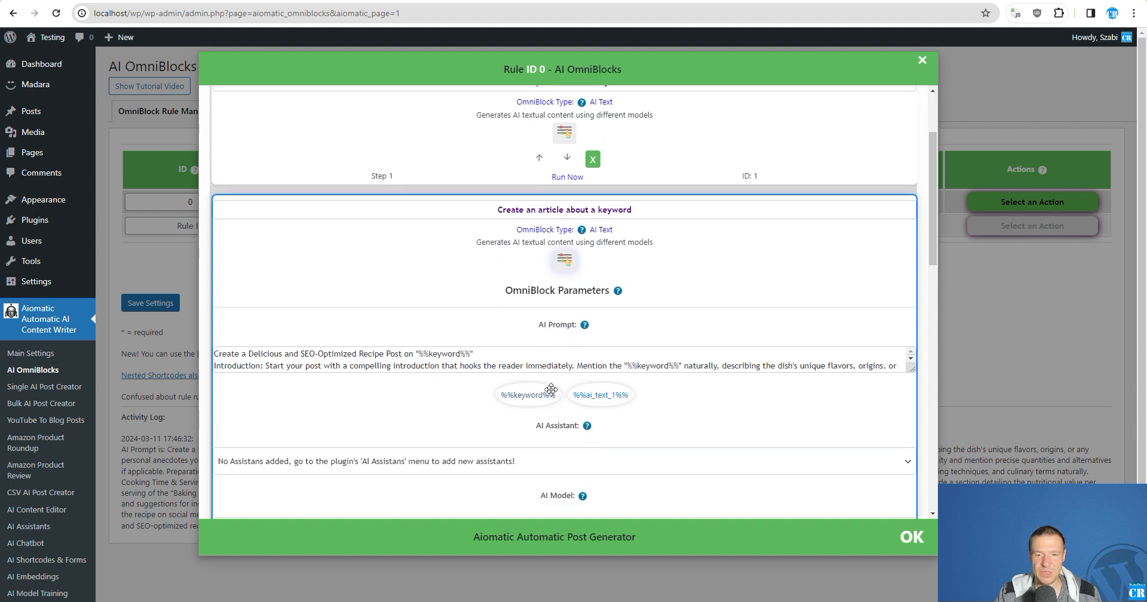
scroll(538, 287, "down", 2)
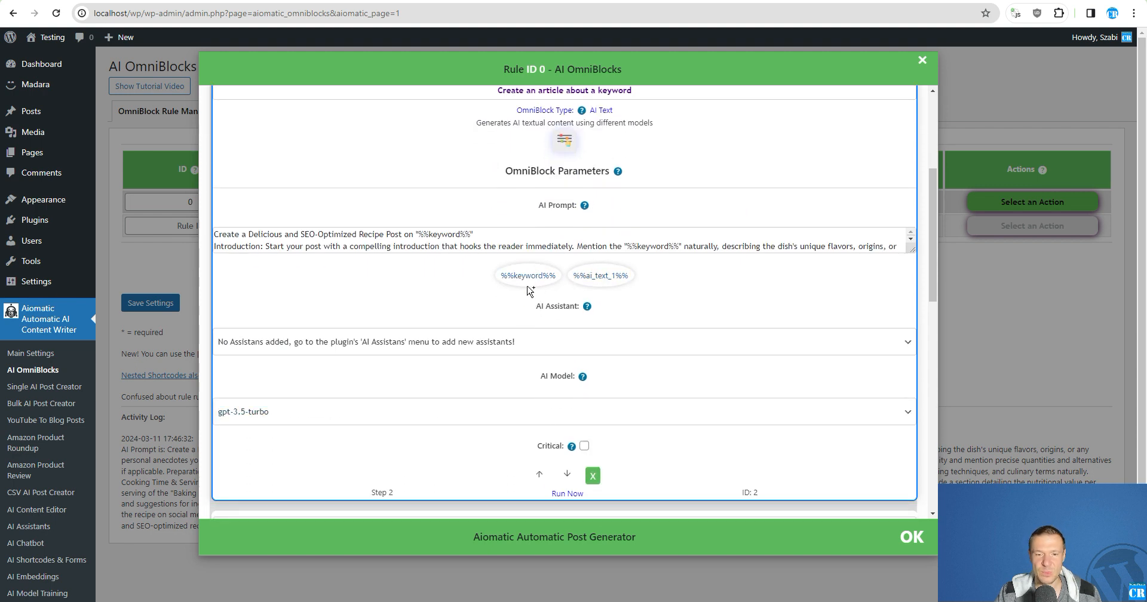
scroll(445, 421, "down", 5)
scroll(469, 380, "up", 10)
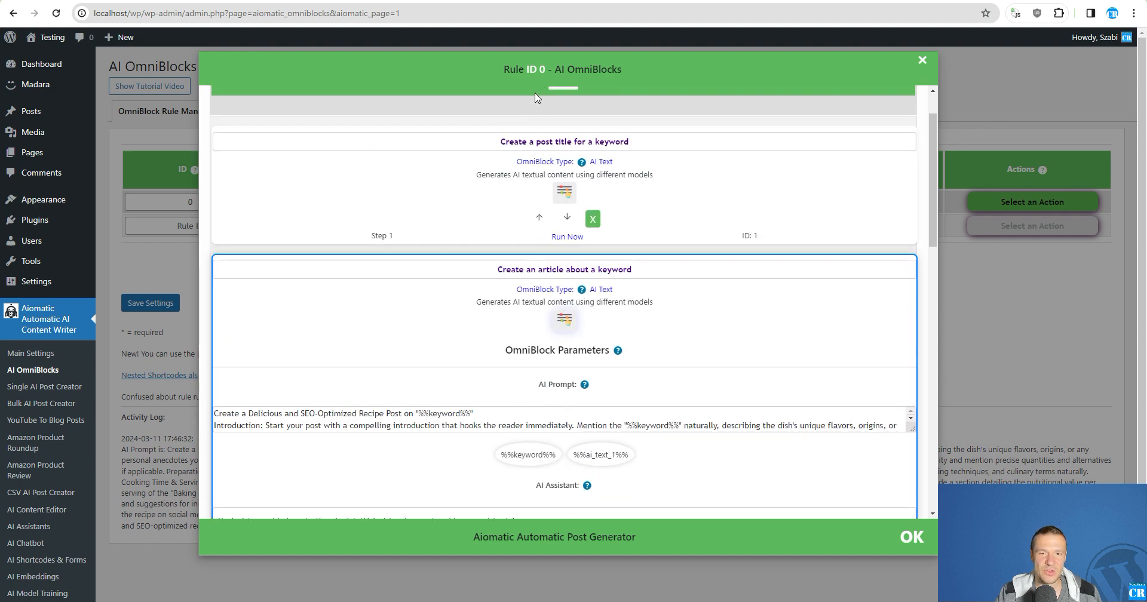
scroll(502, 265, "down", 4)
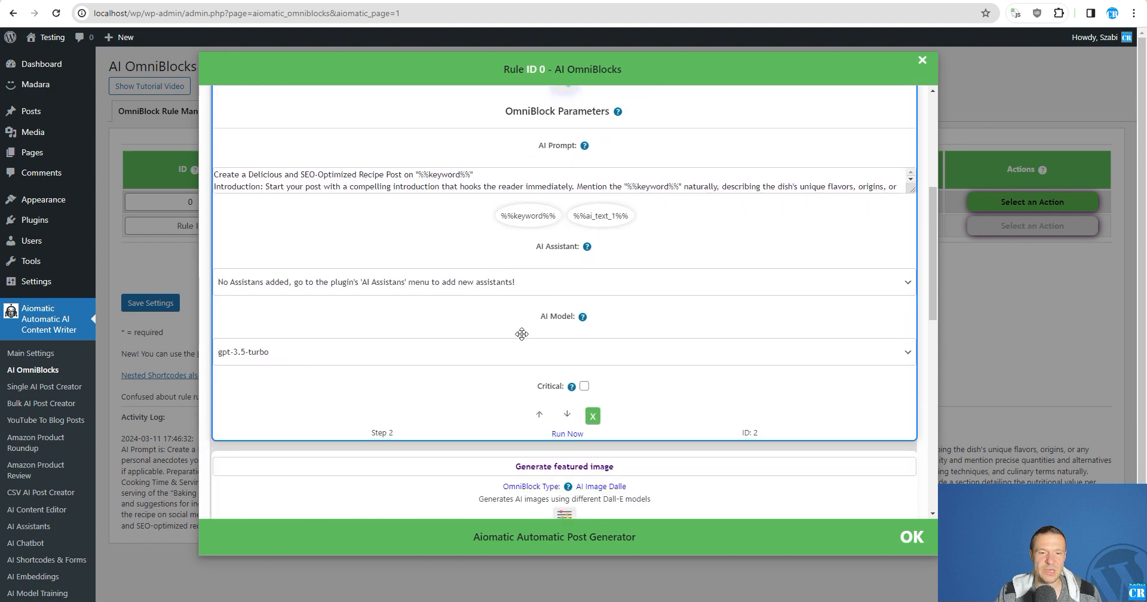
Step: Run the "Publish post" OmniBlock together with its preceding blocks, check the created post's ID and URL, and close the result
scroll(524, 392, "down", 5)
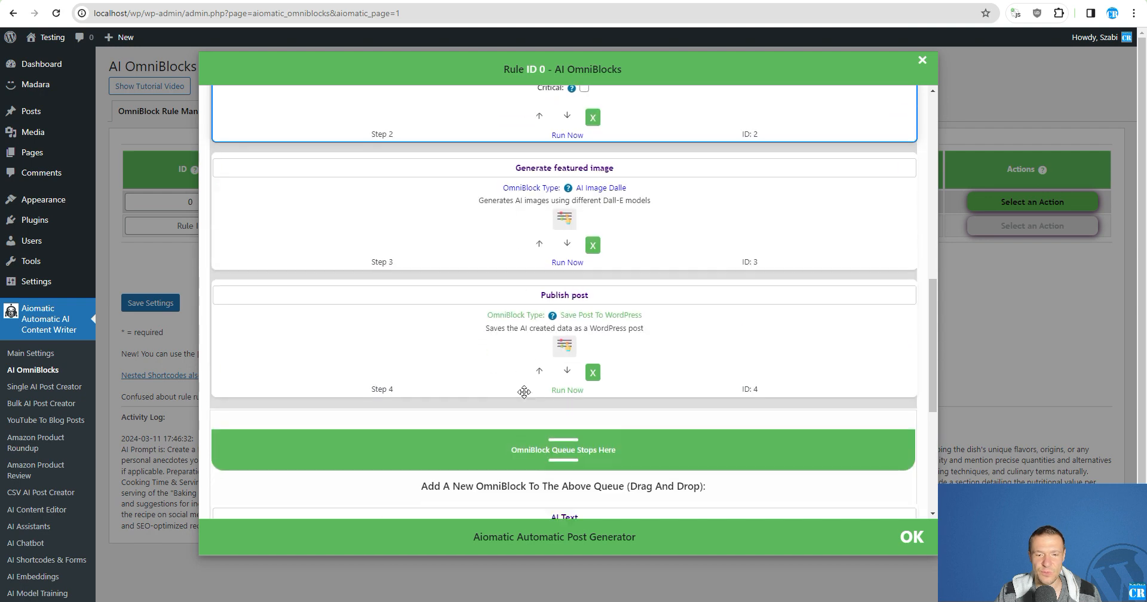
left_click(562, 392)
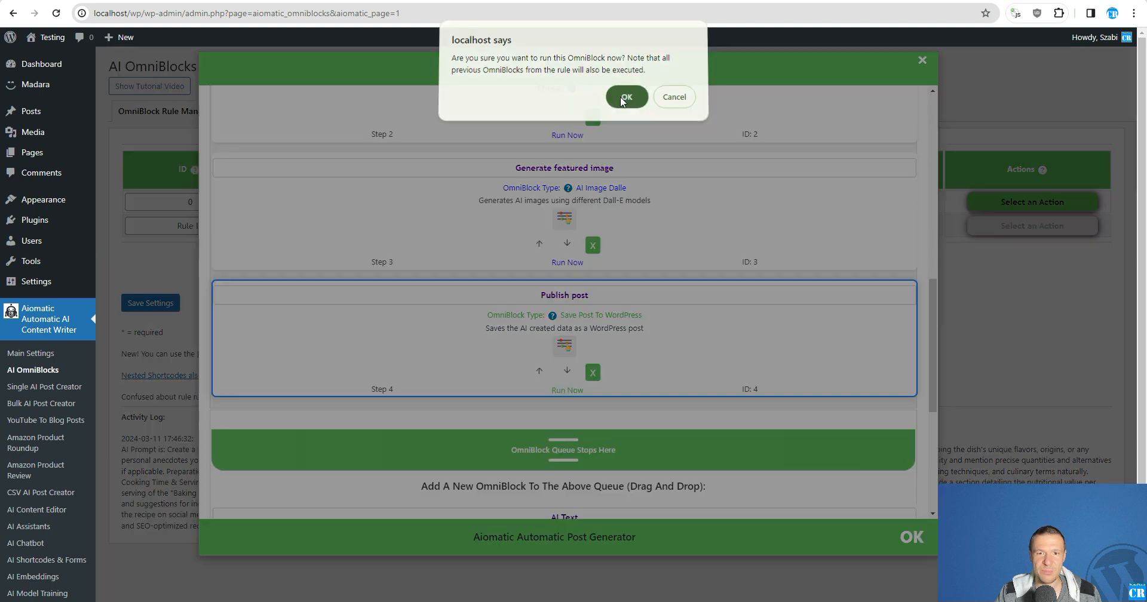
left_click(622, 99)
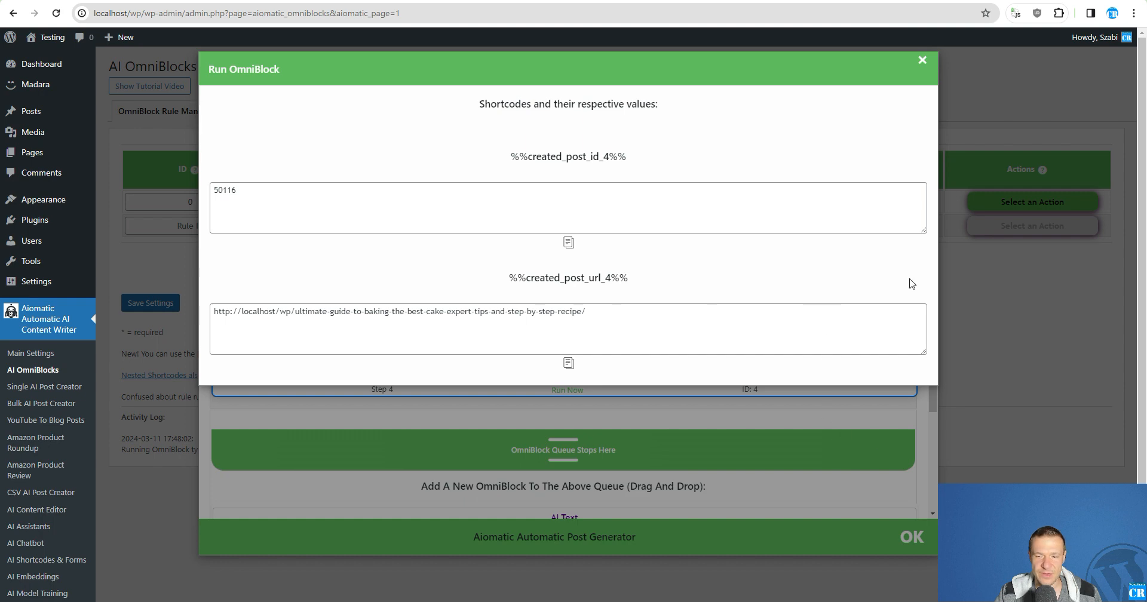
left_click(922, 59)
Step: Add a "Load File Content" OmniBlock to the end of the rule's queue
scroll(627, 239, "up", 3)
scroll(708, 350, "down", 7)
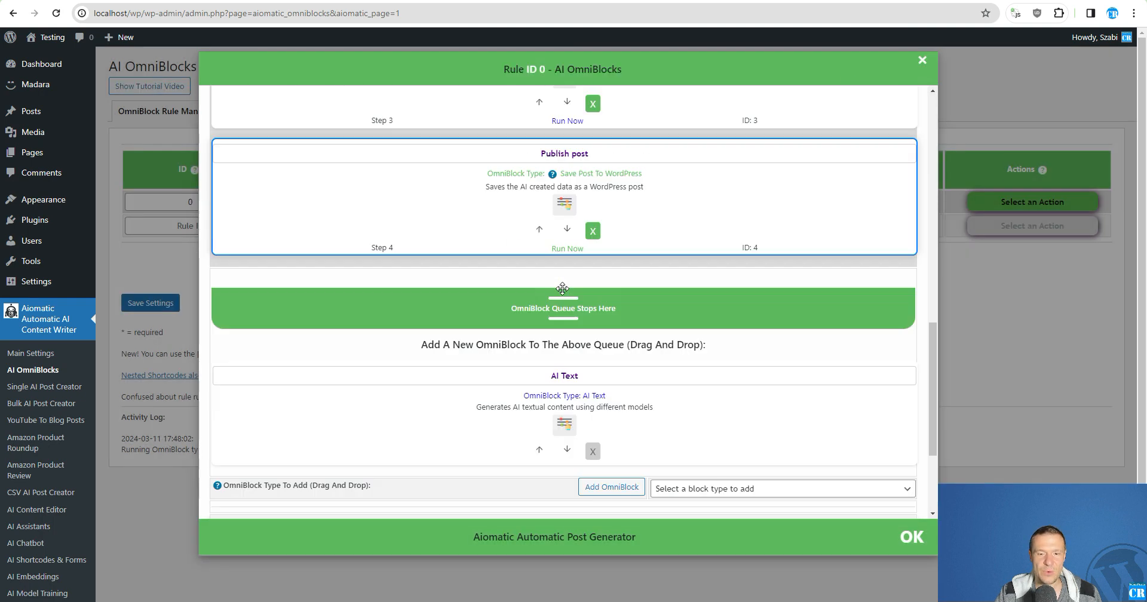
left_click(679, 333)
scroll(687, 406, "down", 5)
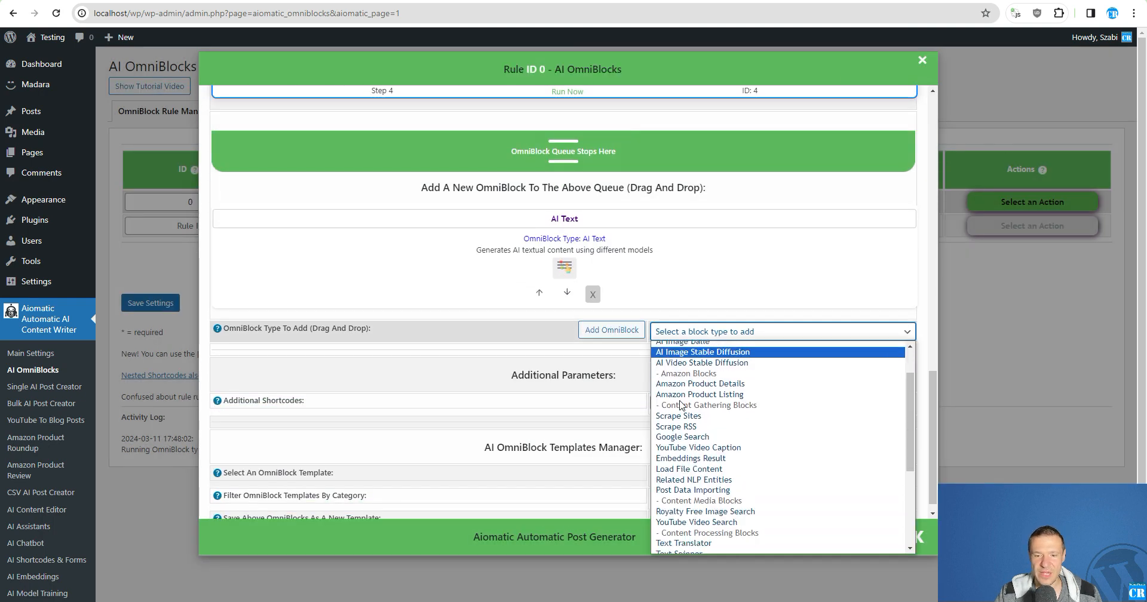
scroll(690, 424, "up", 2)
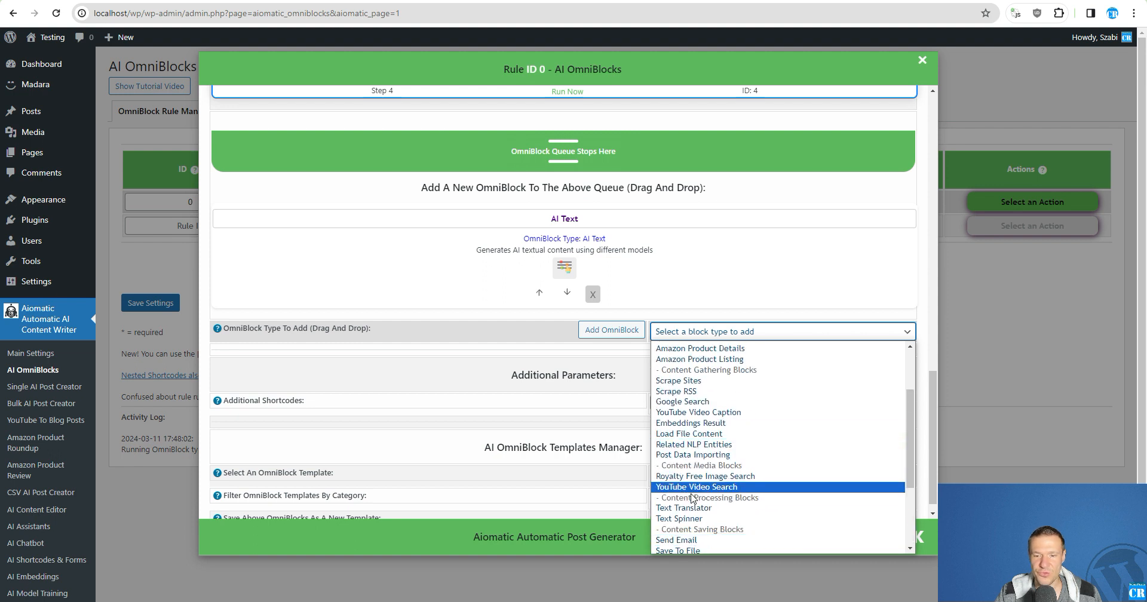
left_click(688, 434)
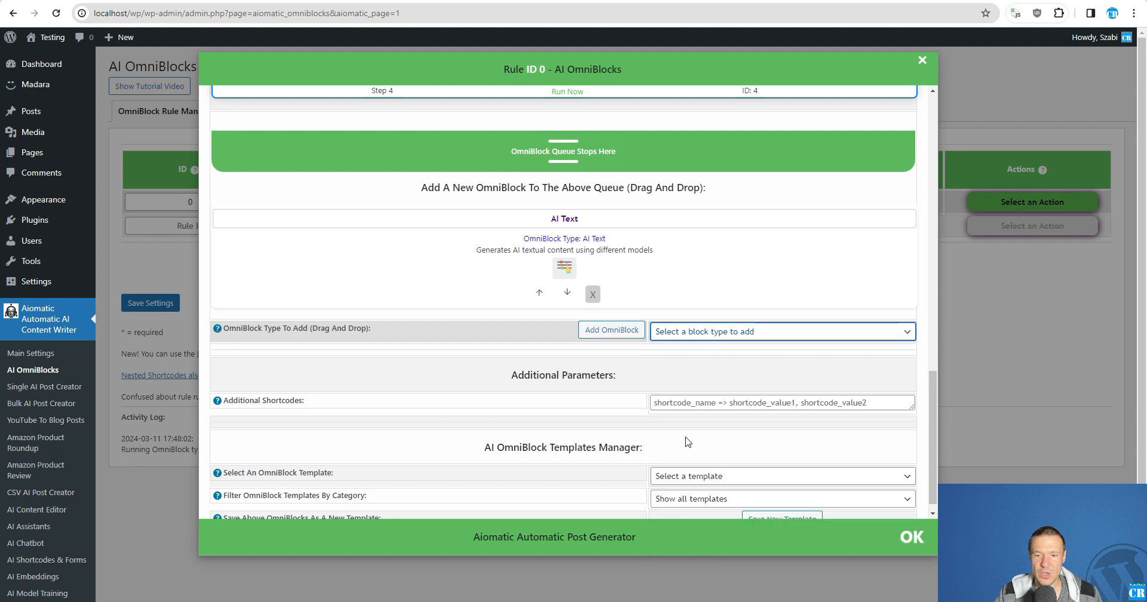
left_click(612, 331)
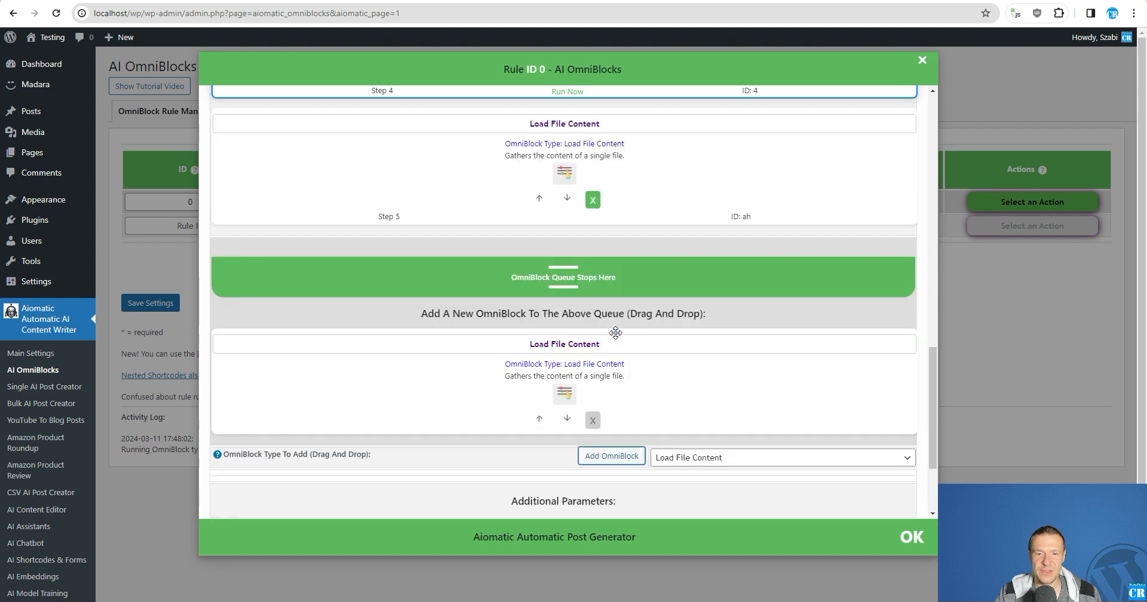
Step: Move the "Load File Content" OmniBlock to the start of the queue, before the post title block, and save the settings
scroll(565, 327, "up", 3)
scroll(564, 327, "up", 1)
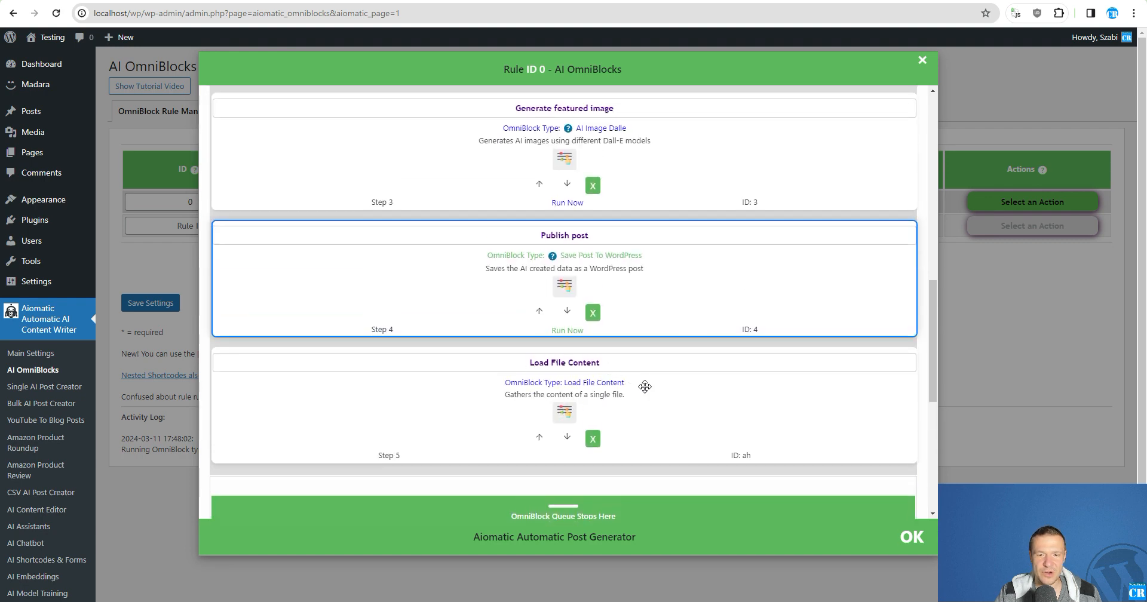
left_click_drag(642, 384, 606, 199)
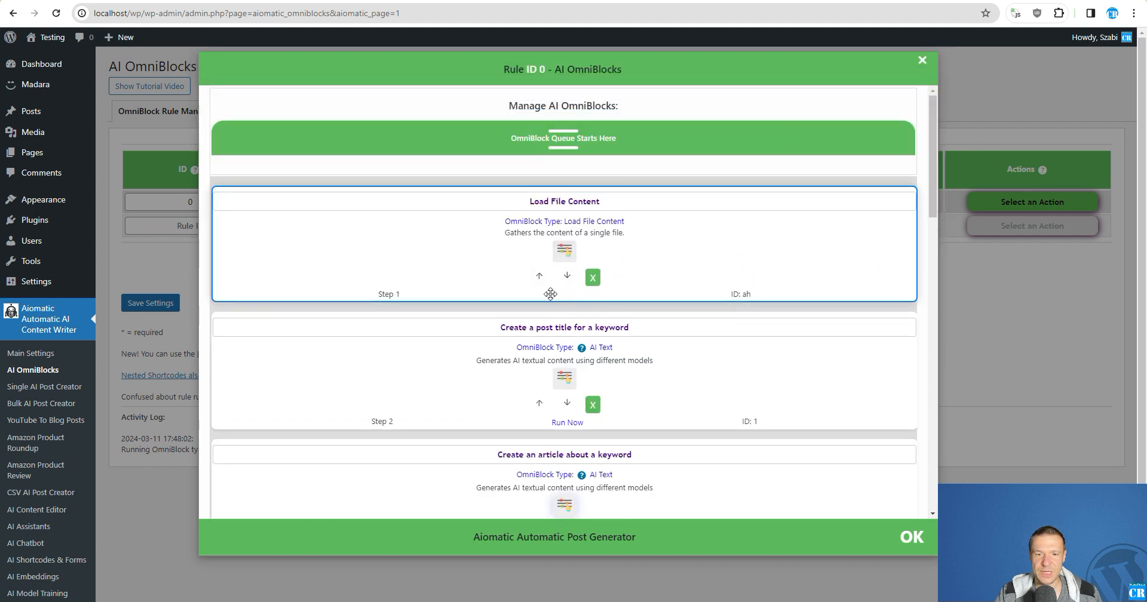
left_click(167, 305)
left_click(168, 304)
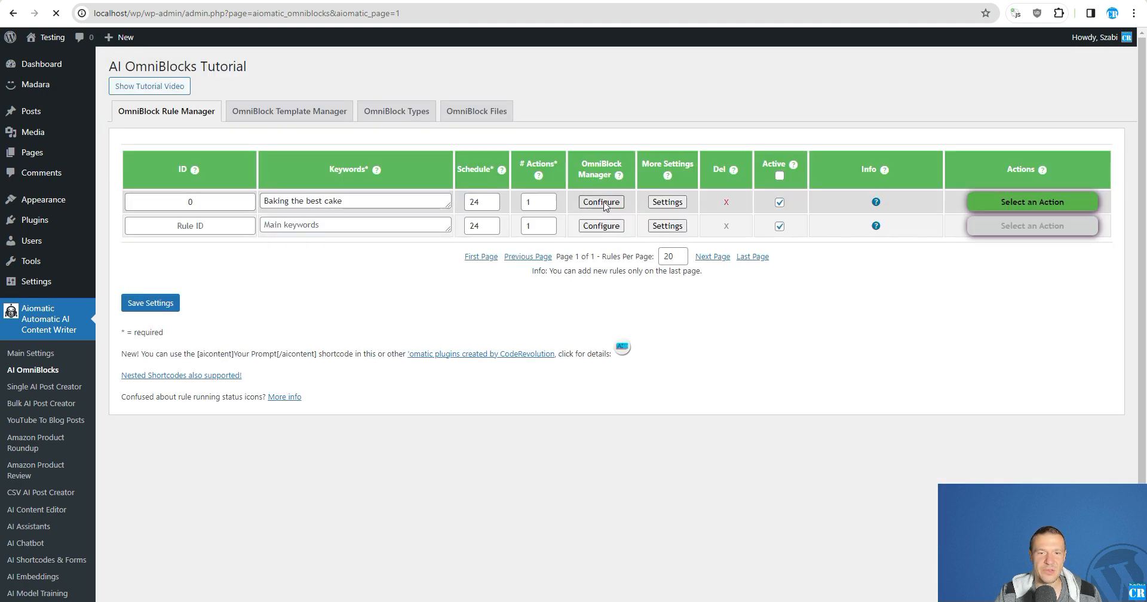
Step: Reopen the rule's OmniBlocks to check the order and run options of the queue, and save the settings again
left_click(607, 203)
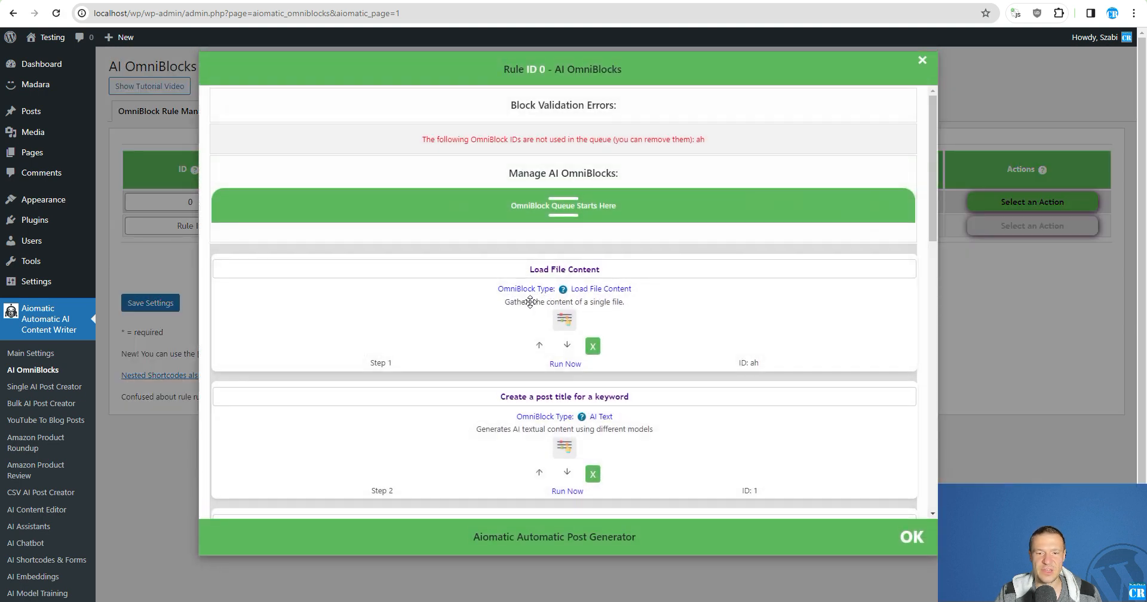
scroll(501, 275, "down", 1)
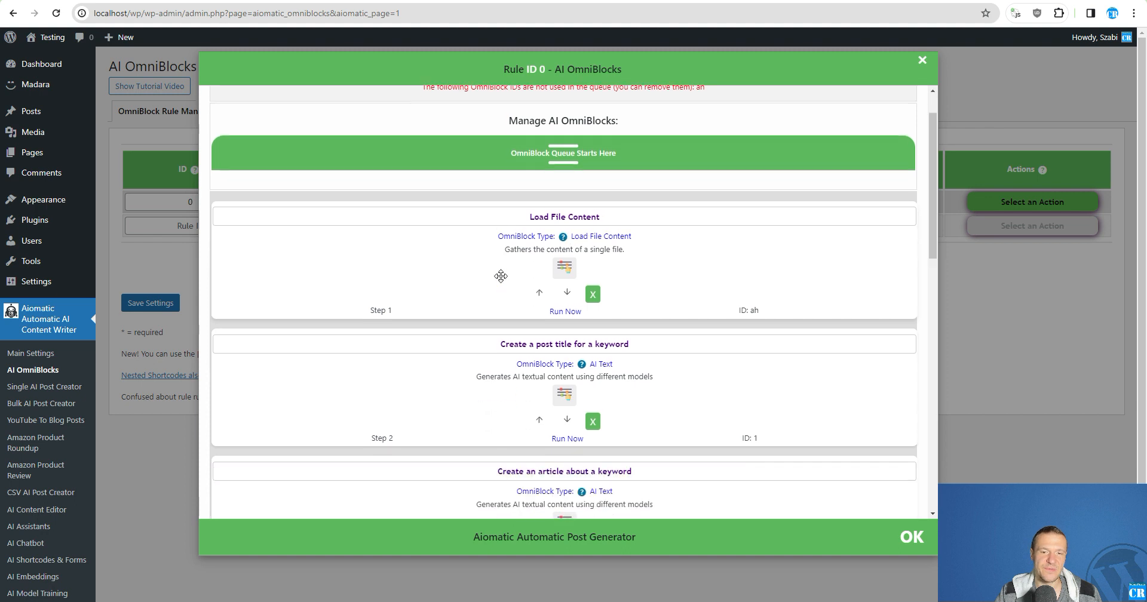
scroll(501, 275, "down", 1)
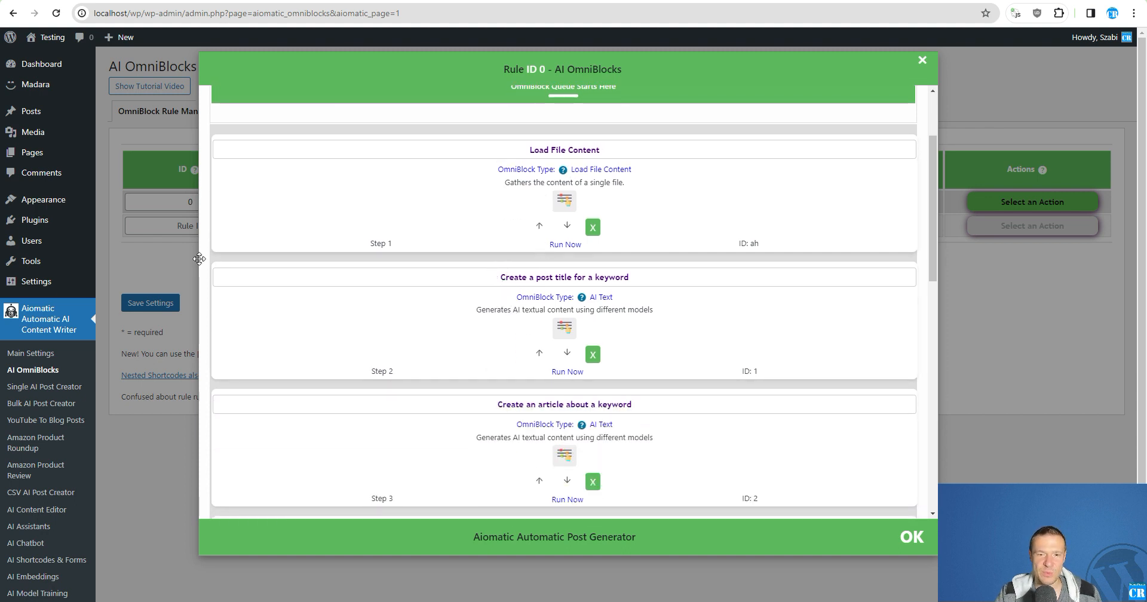
left_click(150, 302)
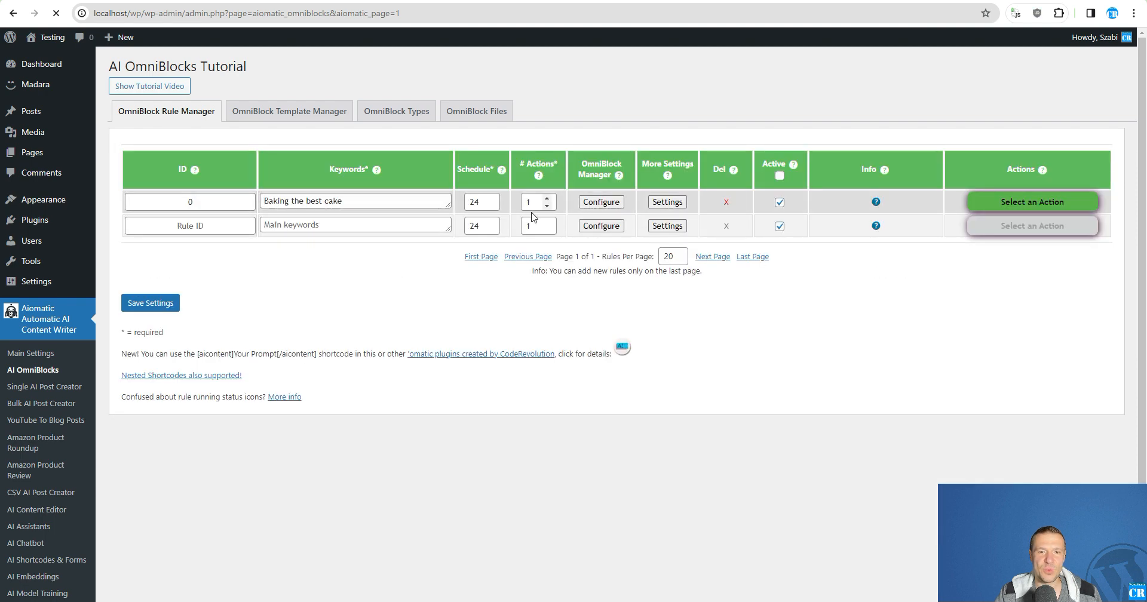
Step: Reopen the rule's OmniBlocks and show the parameters of "Load File Content" to check its file to load
left_click(601, 203)
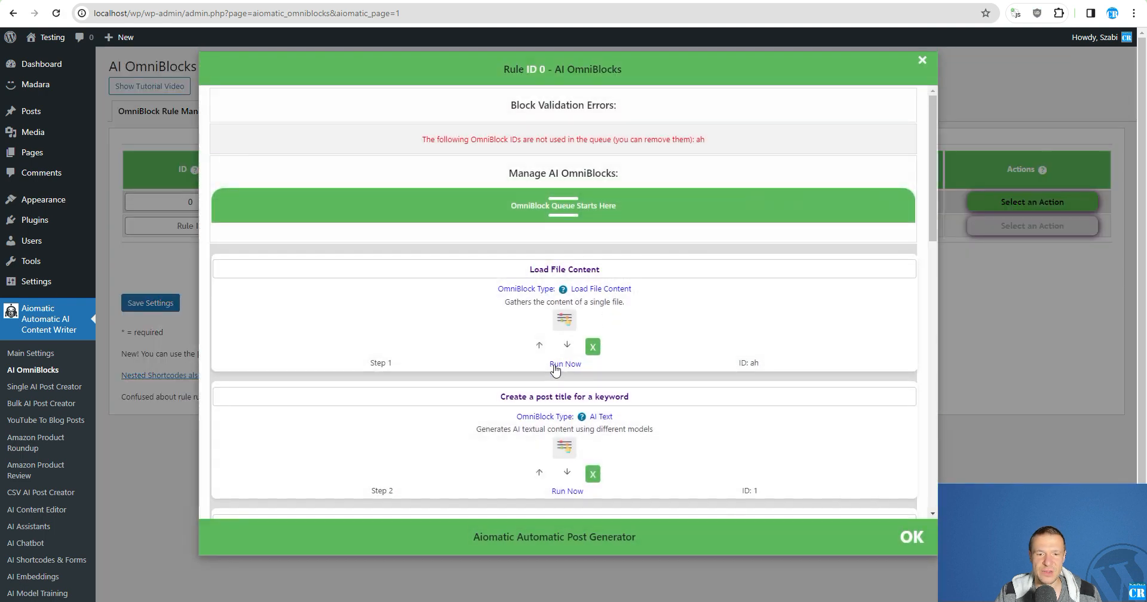
left_click(565, 320)
scroll(513, 312, "down", 2)
scroll(511, 312, "down", 2)
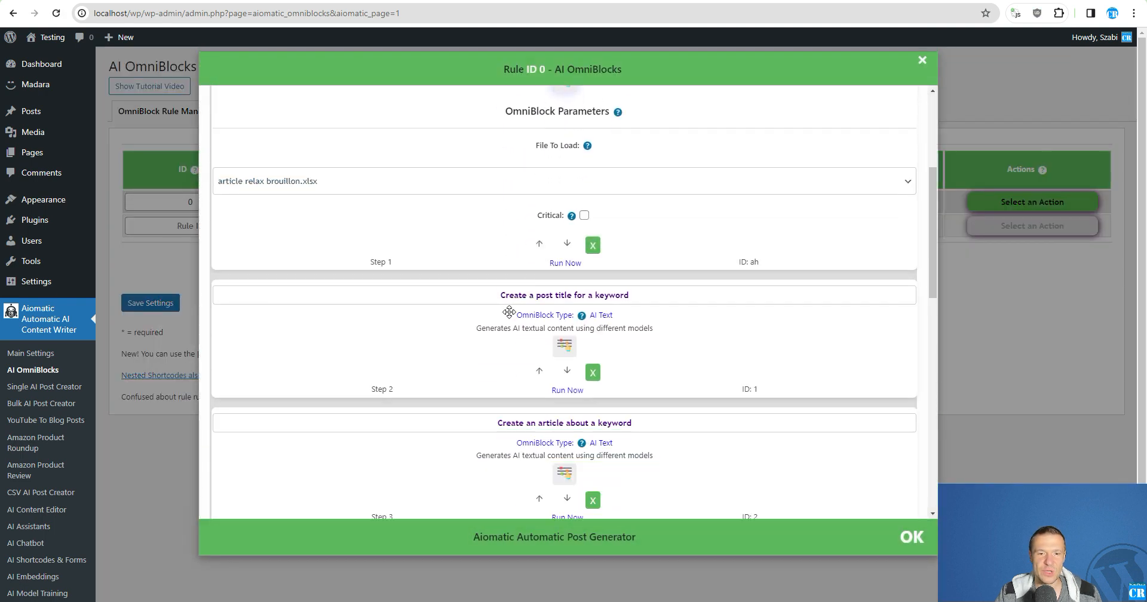
scroll(508, 314, "up", 1)
left_click_drag(432, 413, 413, 386)
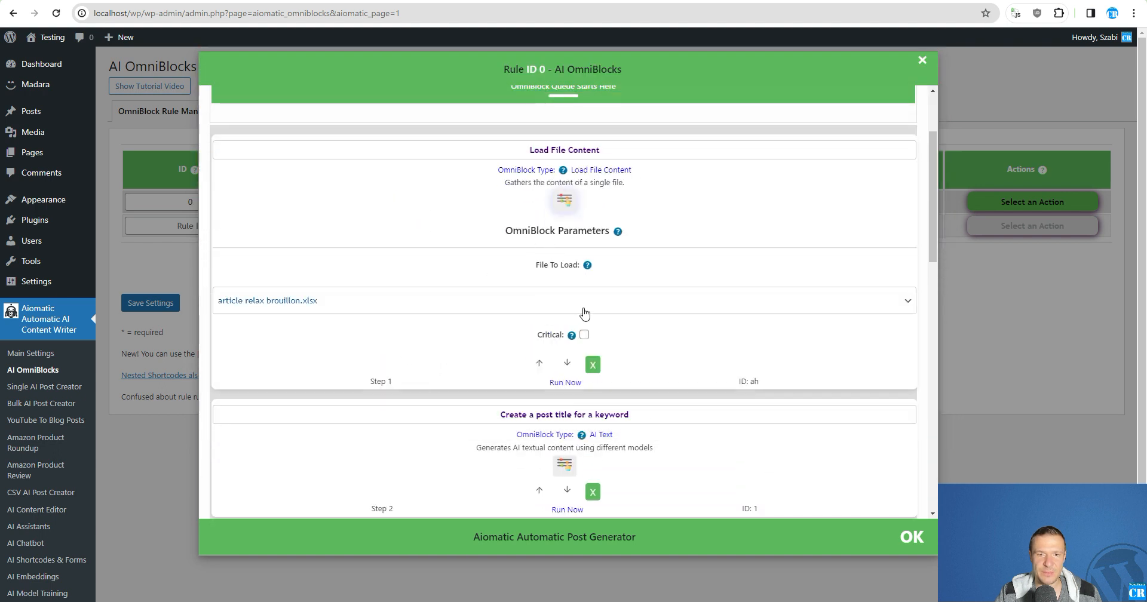
Step: Run the "Load File Content" OmniBlock on article relax brouillon.xlsx, check the returned file content and close the result
left_click(565, 382)
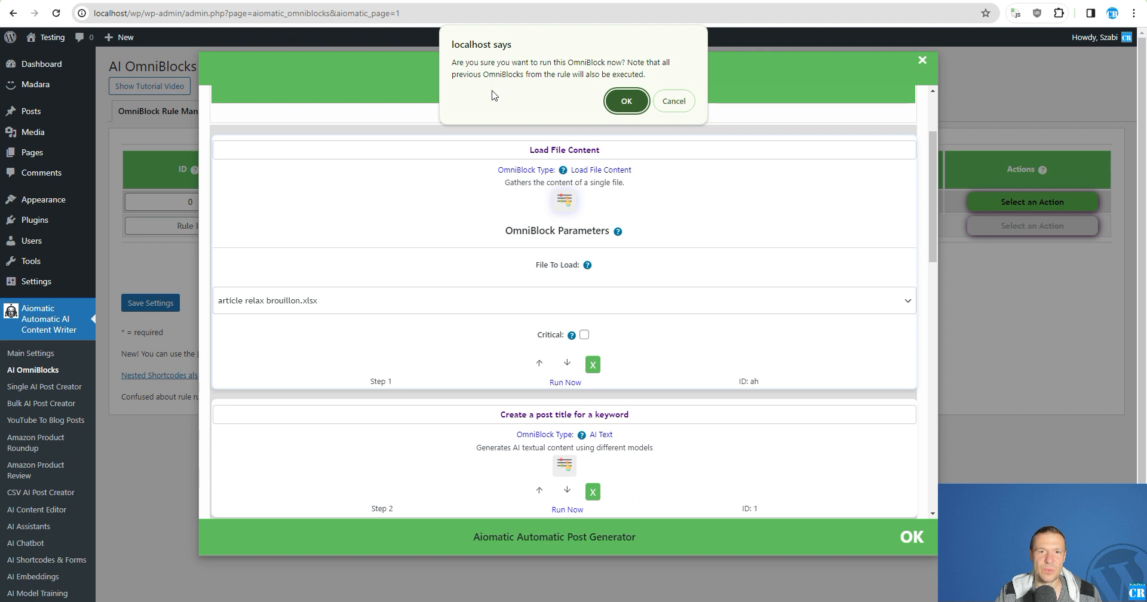
left_click(626, 101)
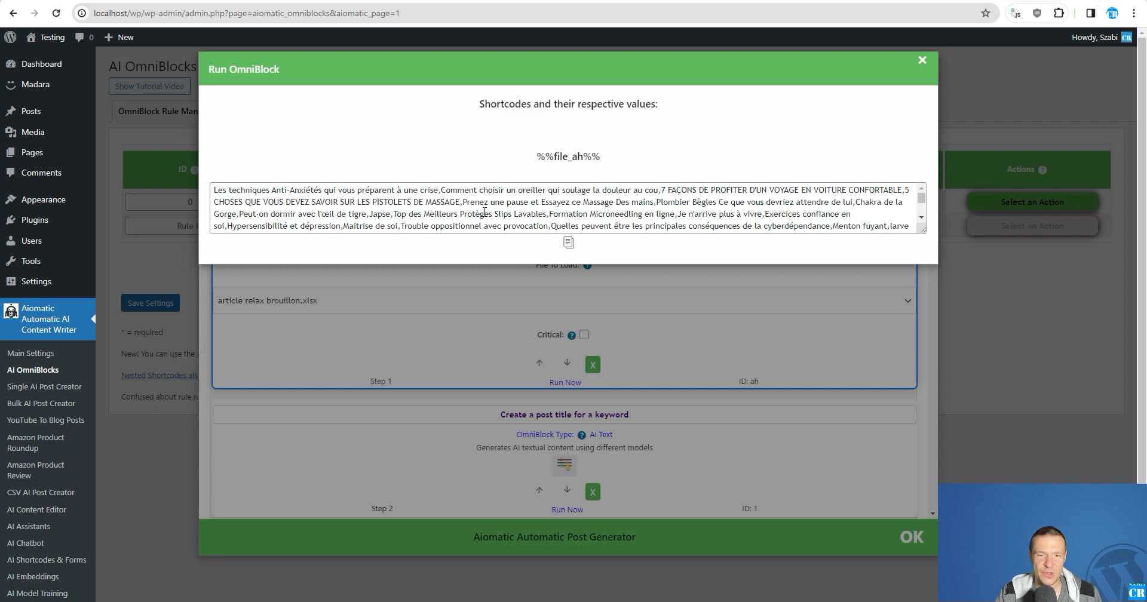
left_click(922, 61)
Step: Rerun the "Load File Content" OmniBlock, enlarge the %%file_ah%% value box to read the file content, and close the result
scroll(476, 346, "up", 2)
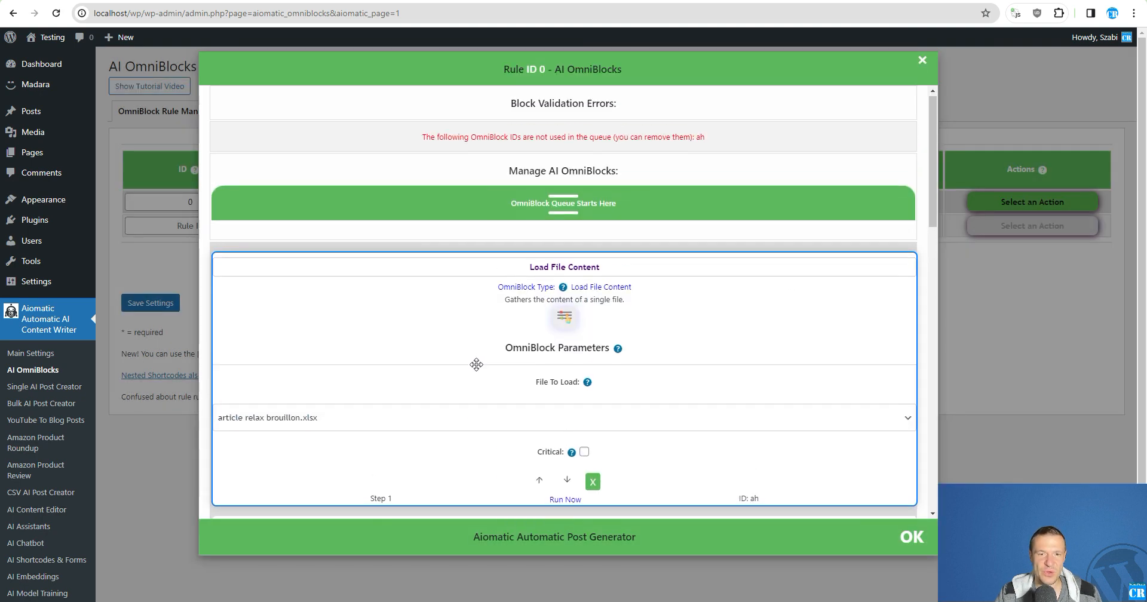
scroll(507, 299, "down", 3)
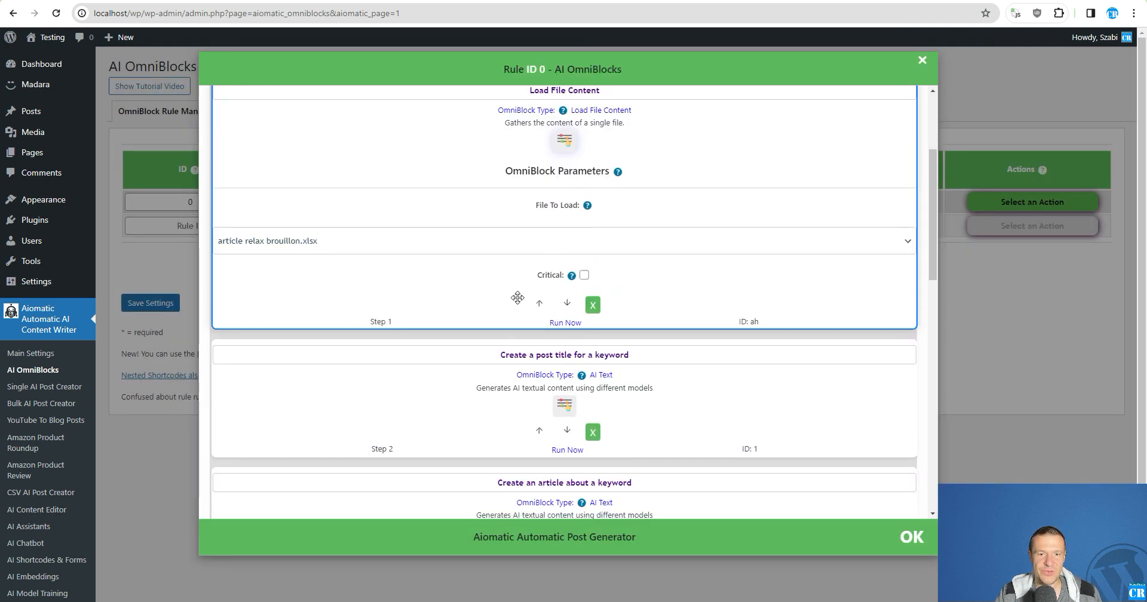
left_click(565, 323)
left_click(619, 107)
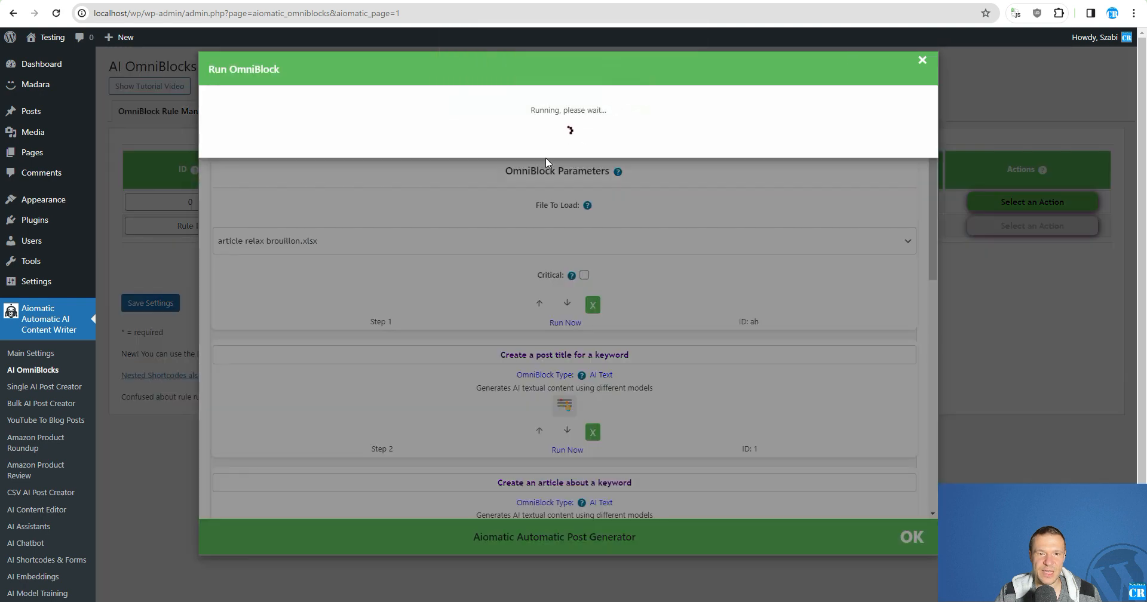
left_click_drag(214, 194, 763, 215)
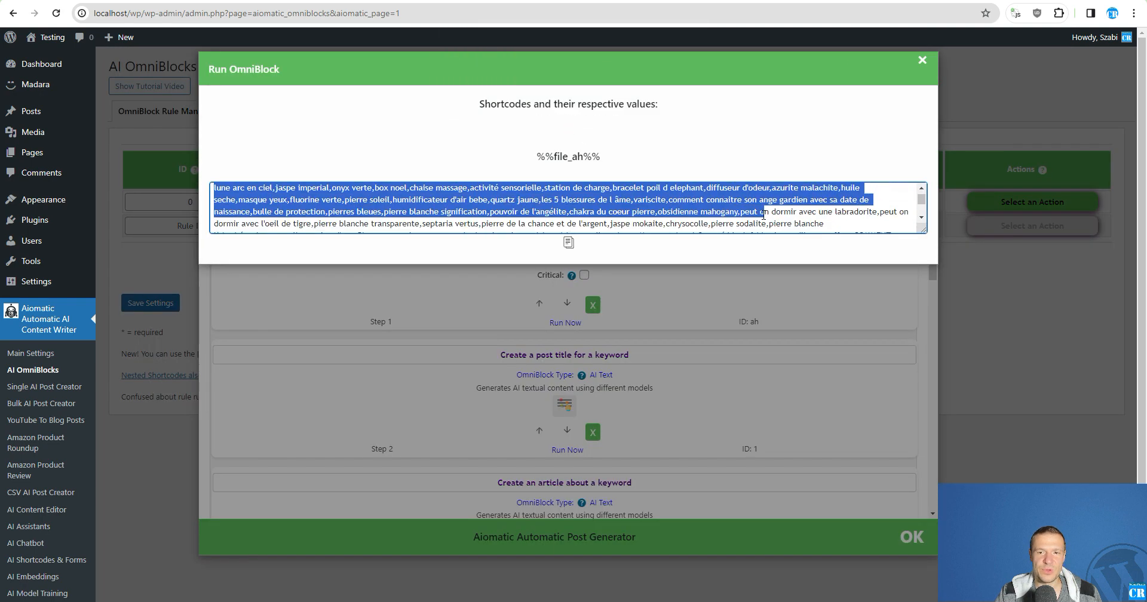
left_click_drag(920, 232, 925, 418)
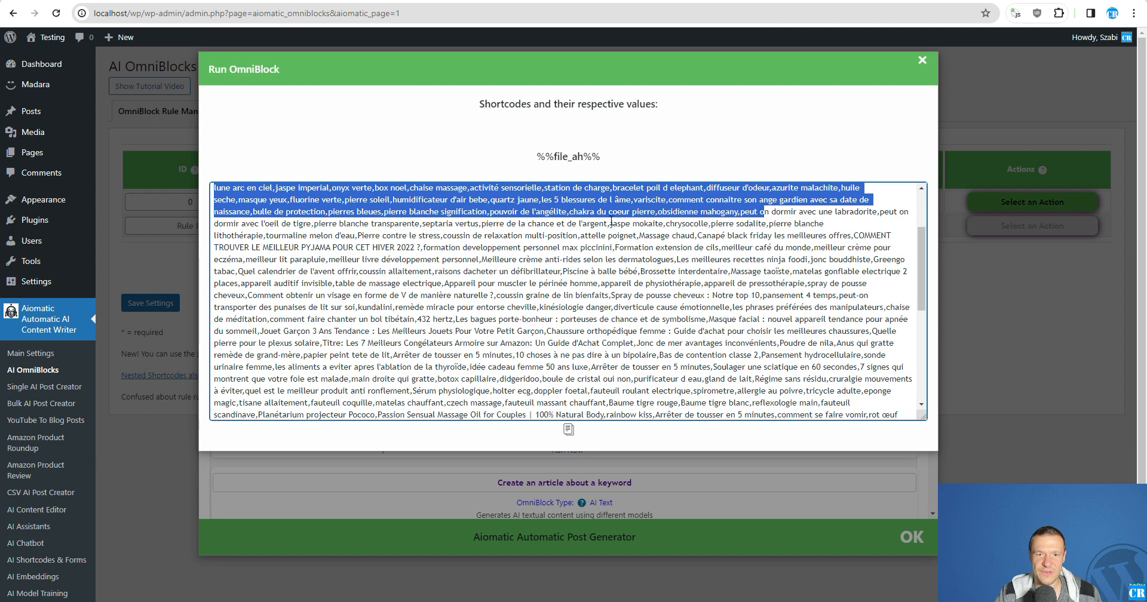
left_click(922, 60)
Step: Run the "Load File Content" OmniBlock once more and highlight the %%file_ah%% shortcode name in the result
scroll(561, 251, "up", 2)
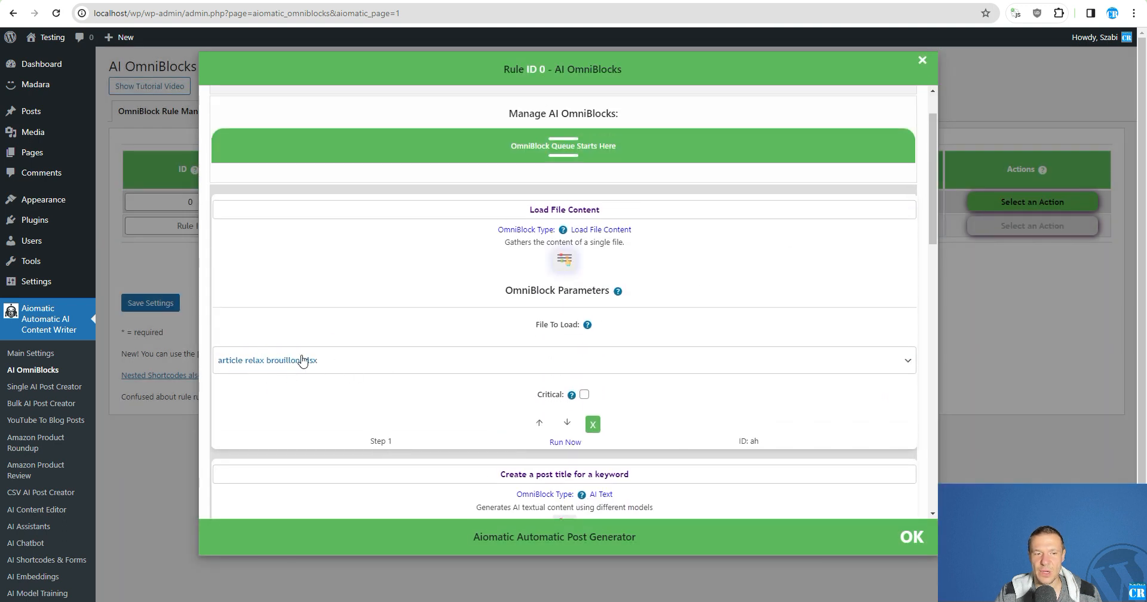
scroll(383, 287, "down", 3)
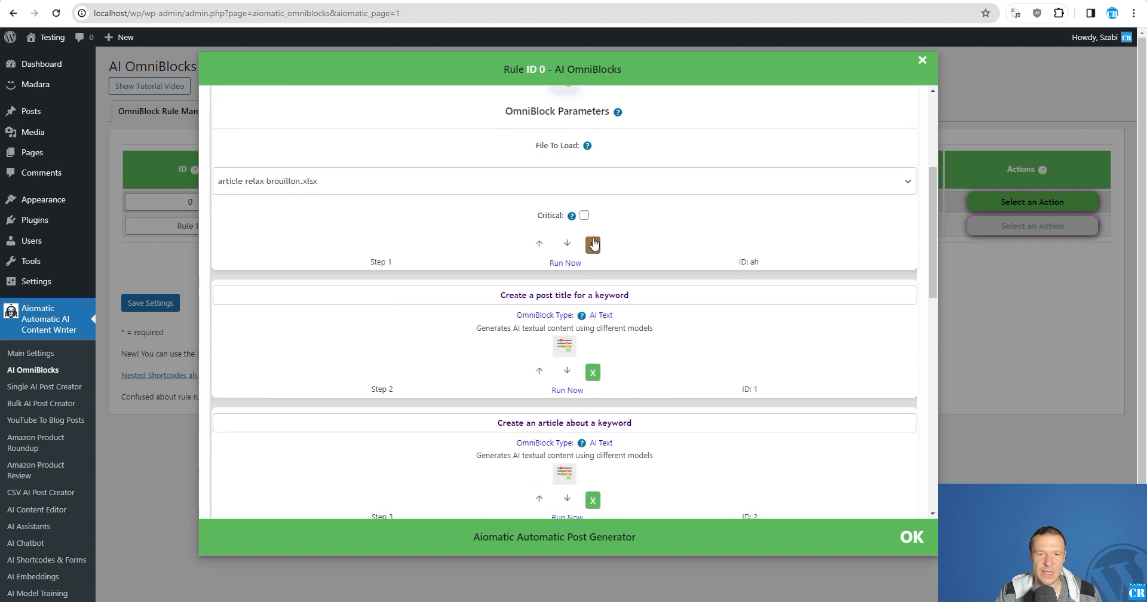
scroll(548, 310, "up", 2)
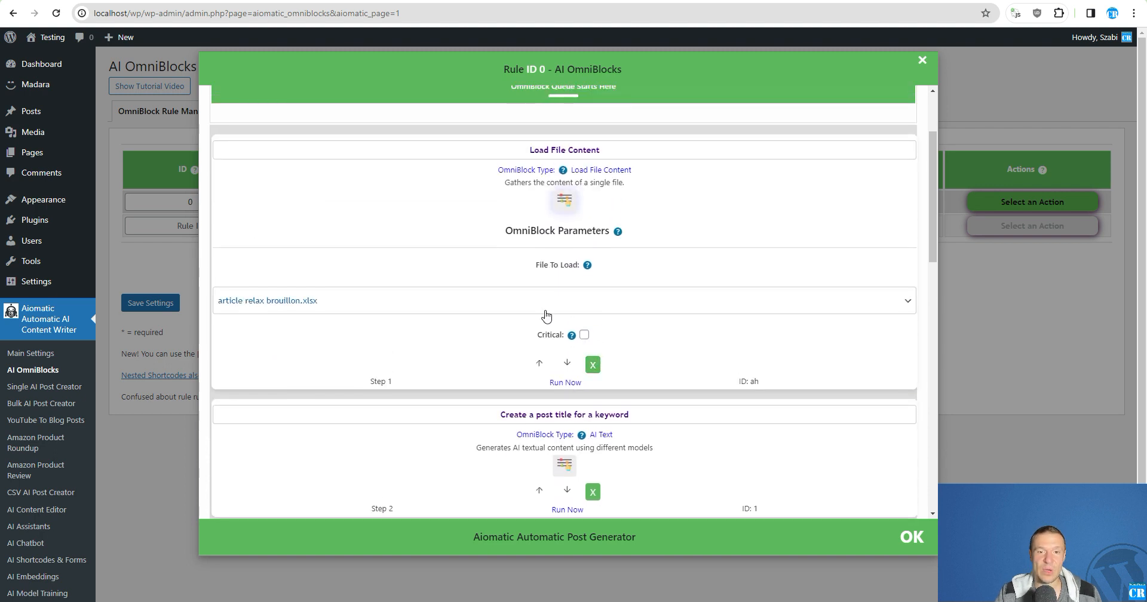
left_click(565, 382)
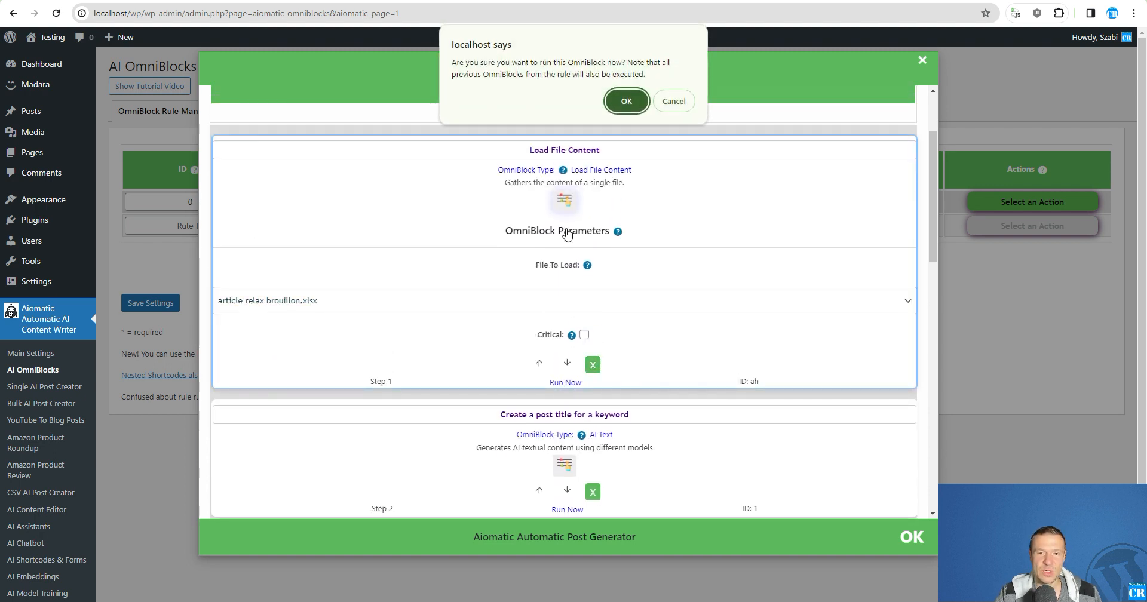
left_click(621, 103)
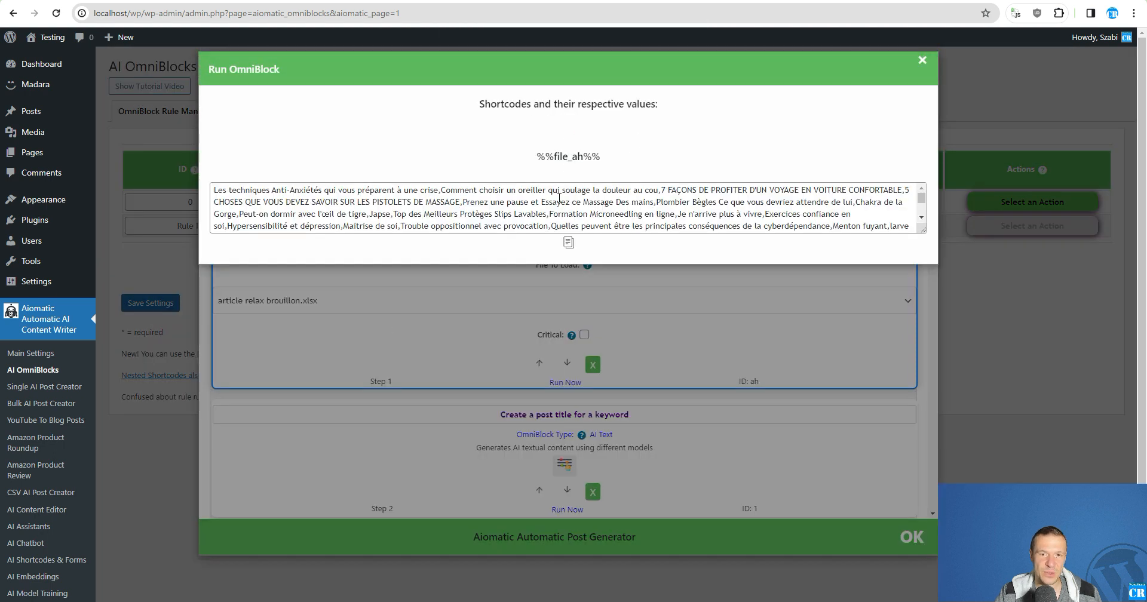
left_click_drag(537, 156, 607, 158)
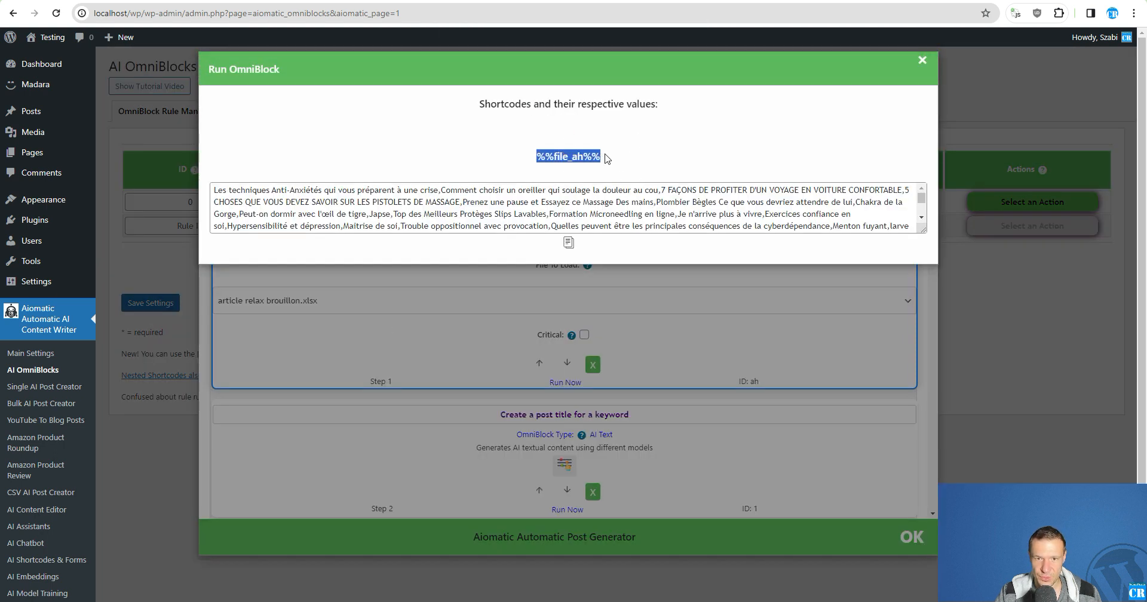
Step: Close the run result and show the parameters of "Create a post title for a keyword" to examine its AI prompt and available shortcodes
left_click(922, 60)
scroll(664, 269, "down", 3)
left_click(565, 286)
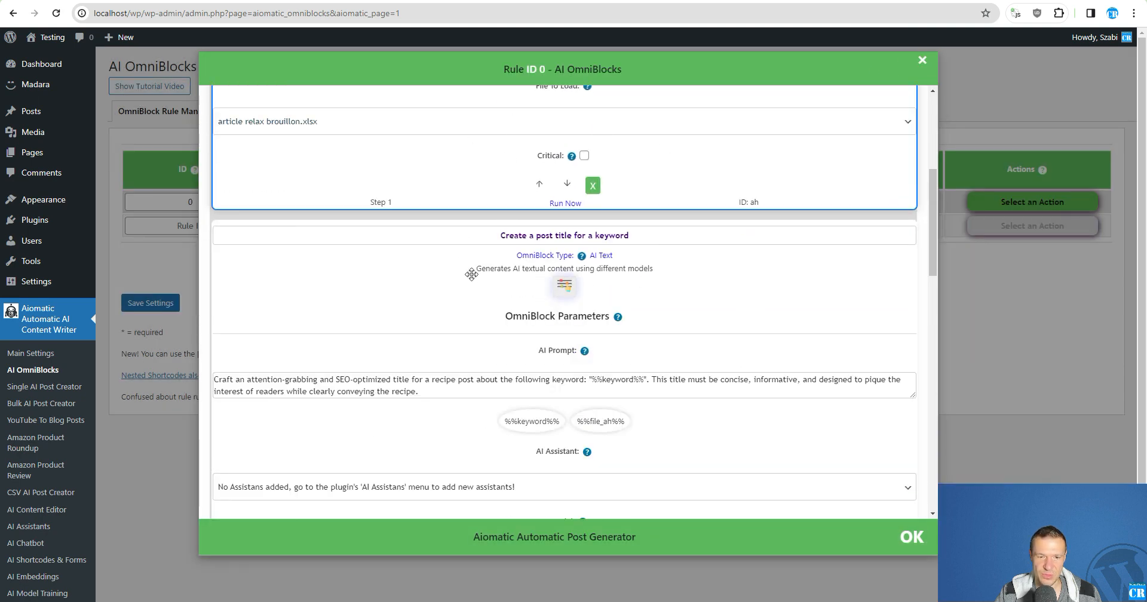
scroll(450, 338, "down", 2)
scroll(796, 328, "up", 4)
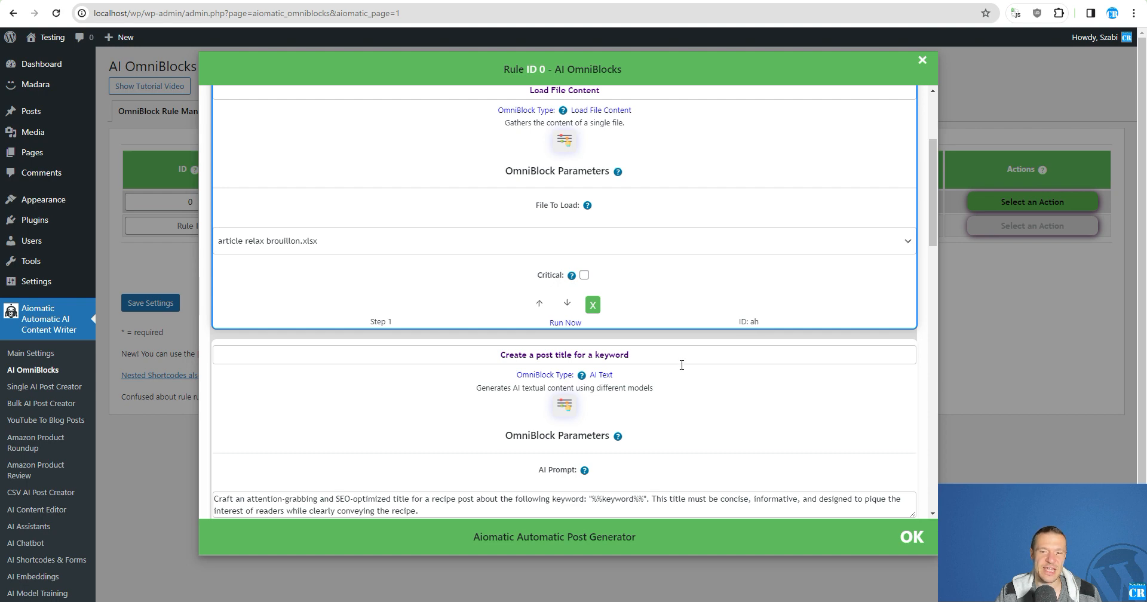
scroll(681, 365, "down", 2)
scroll(657, 263, "down", 2)
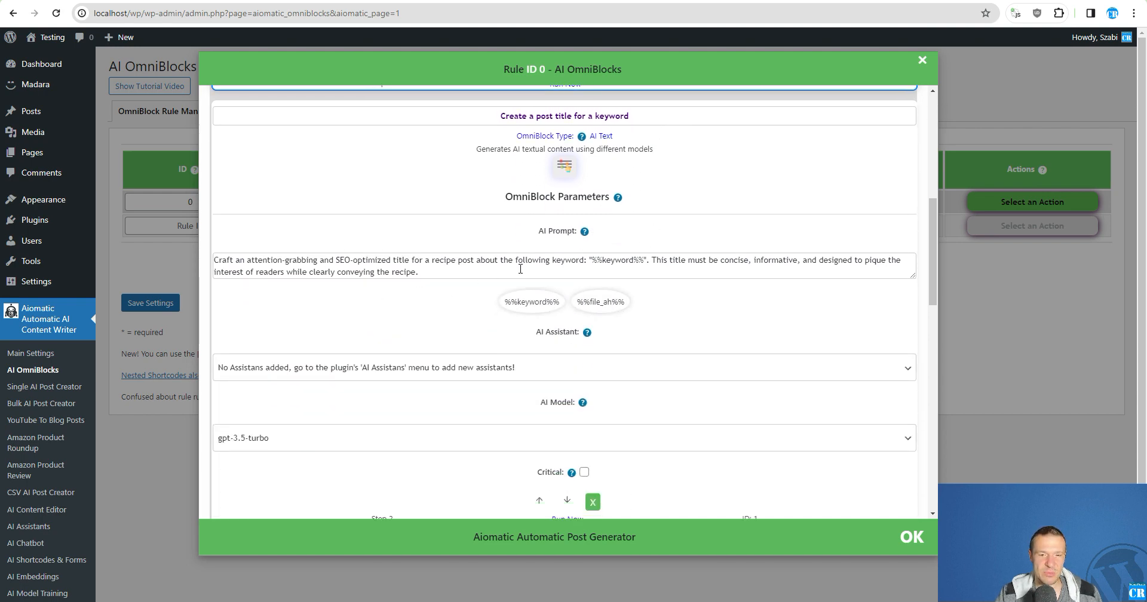
scroll(559, 246, "up", 5)
scroll(565, 221, "down", 5)
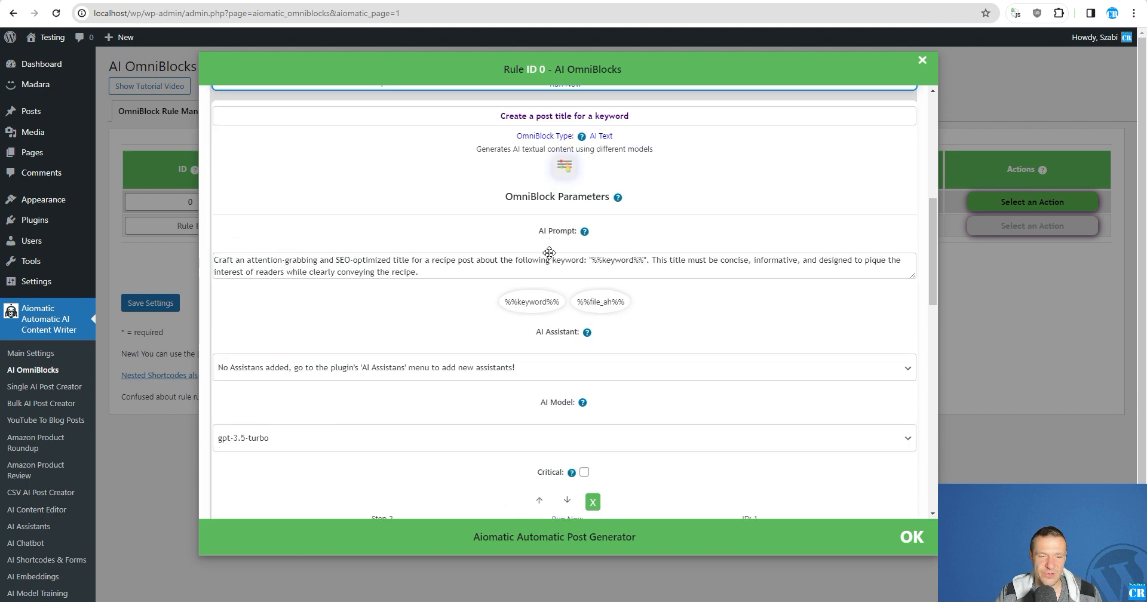
scroll(409, 352, "up", 5)
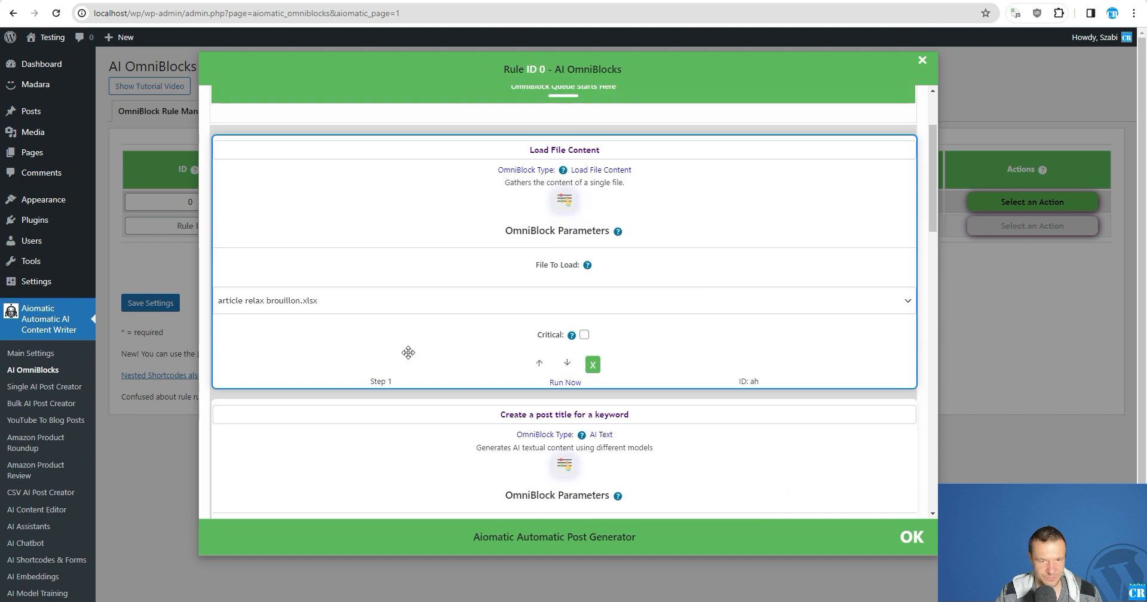
Step: Add an Amazon Product Details OmniBlock, move it to the start of the queue above "Load File Content", and save the settings
scroll(409, 353, "down", 10)
scroll(410, 353, "down", 6)
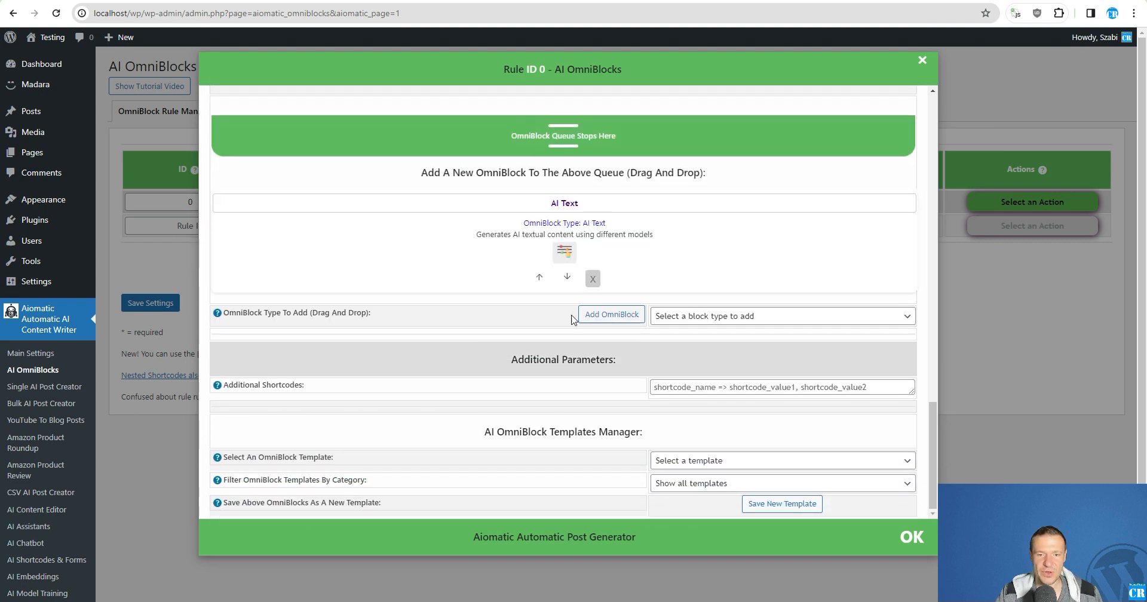
left_click(741, 316)
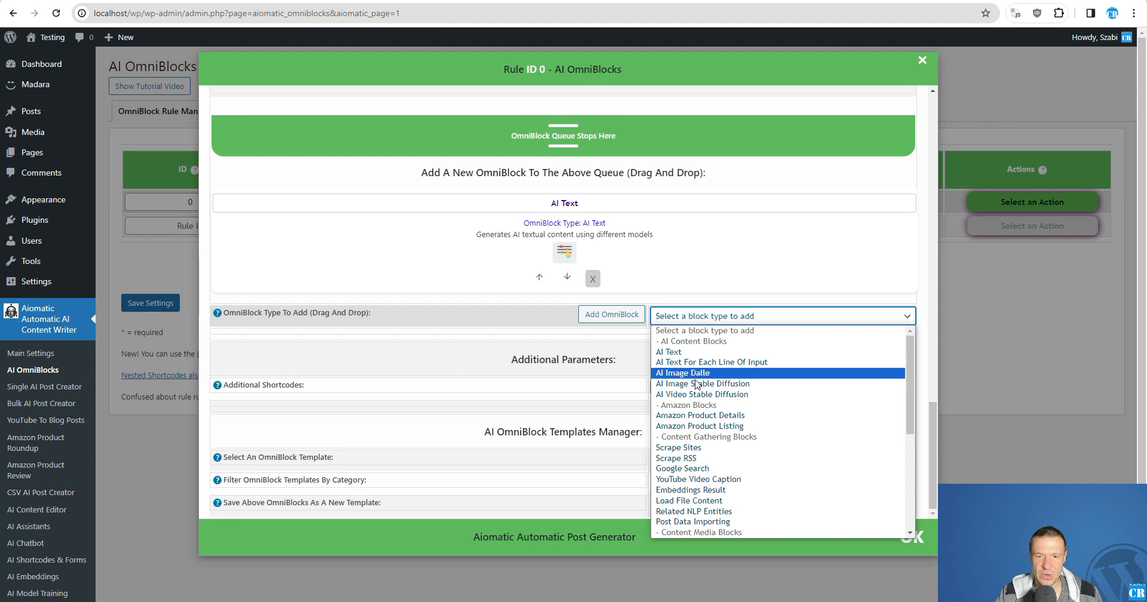
left_click(682, 415)
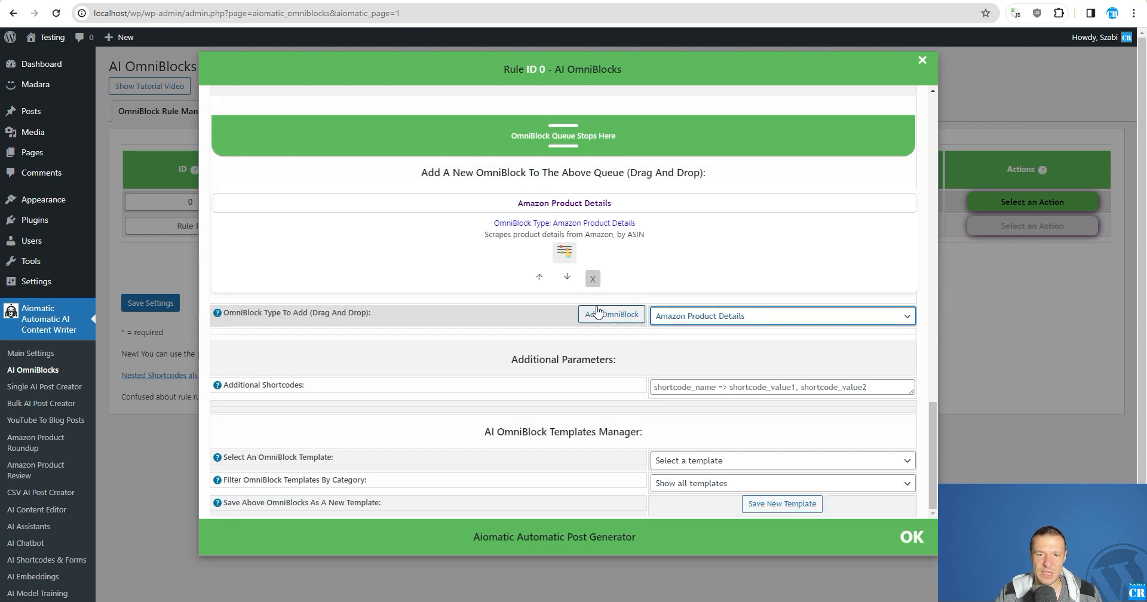
left_click(599, 314)
scroll(538, 341, "up", 4)
left_click_drag(479, 356, 435, 213)
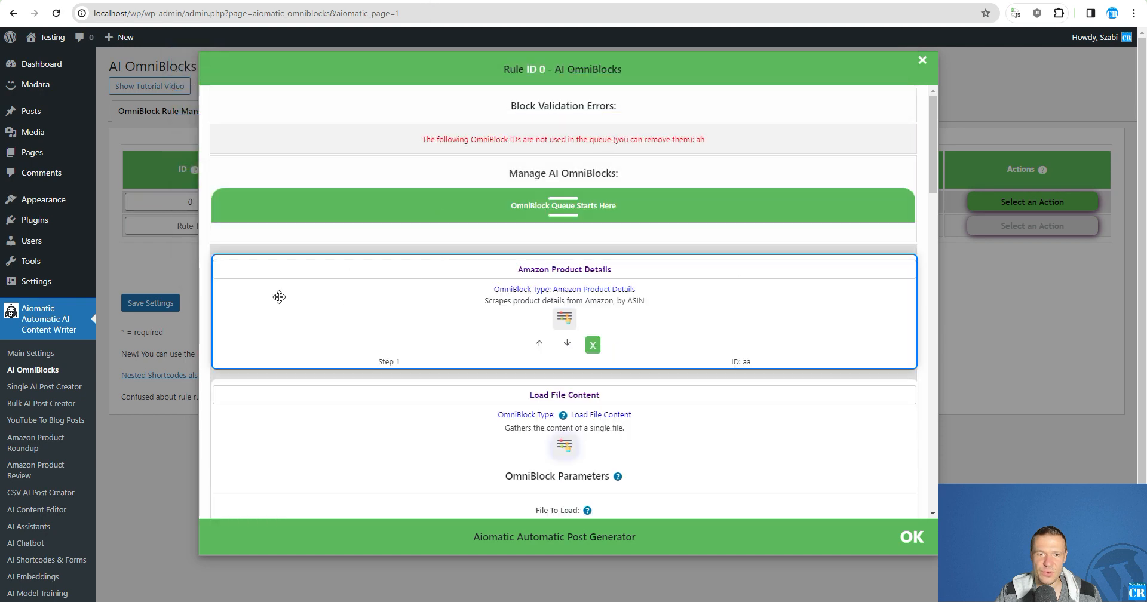
left_click(150, 303)
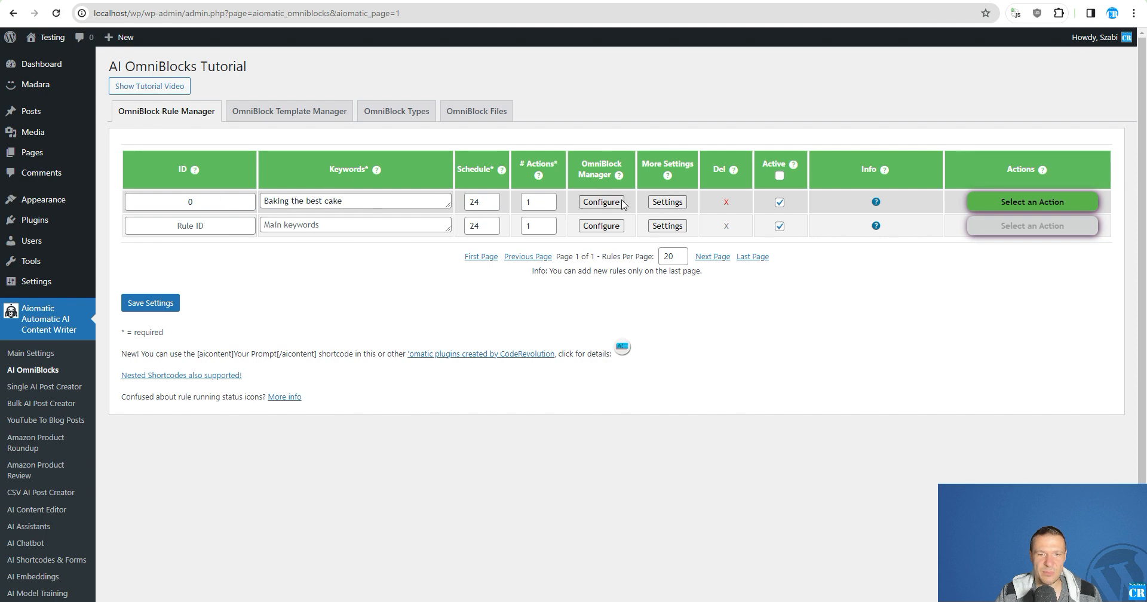
Step: Try to run the "Amazon Product Details" OmniBlock on its own without a product keyword, check its shortcode values and close the OmniBlocks
left_click(601, 202)
scroll(560, 258, "down", 2)
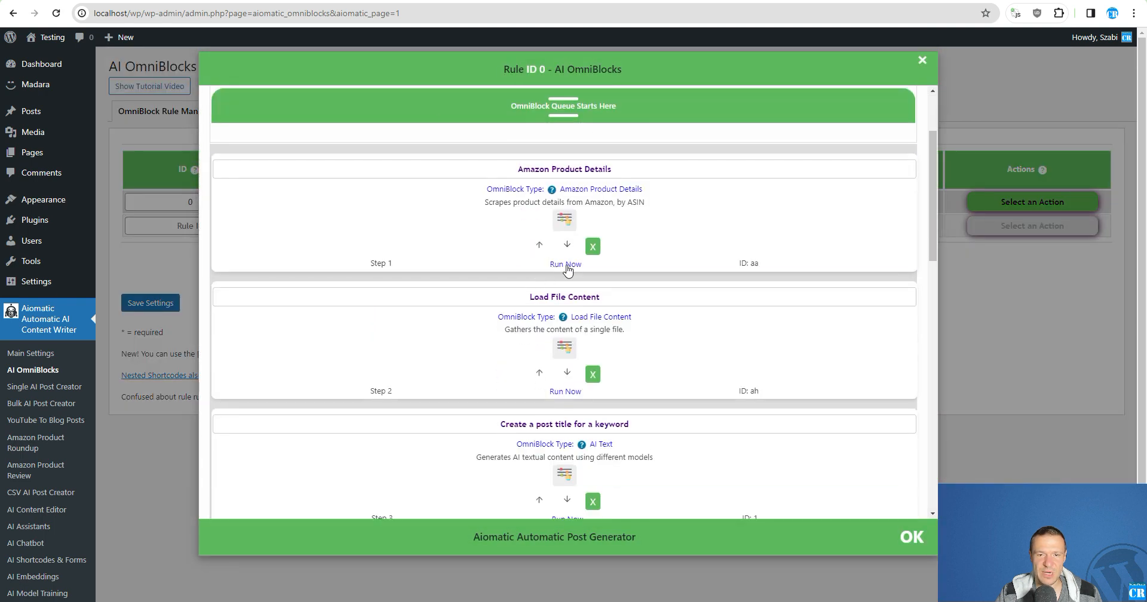
left_click(565, 265)
left_click(629, 101)
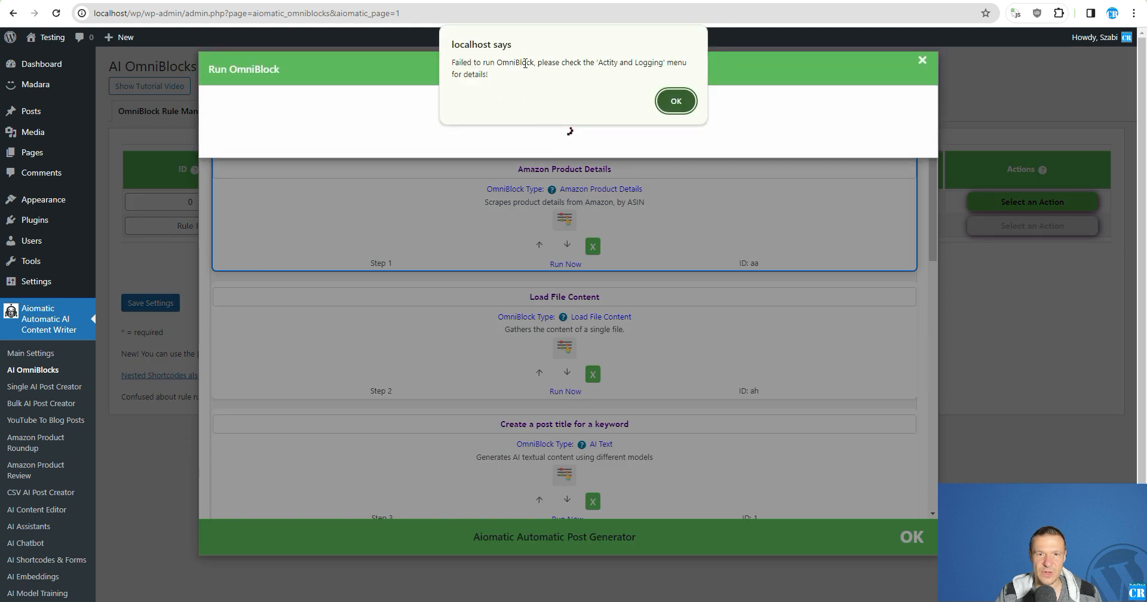
left_click(675, 101)
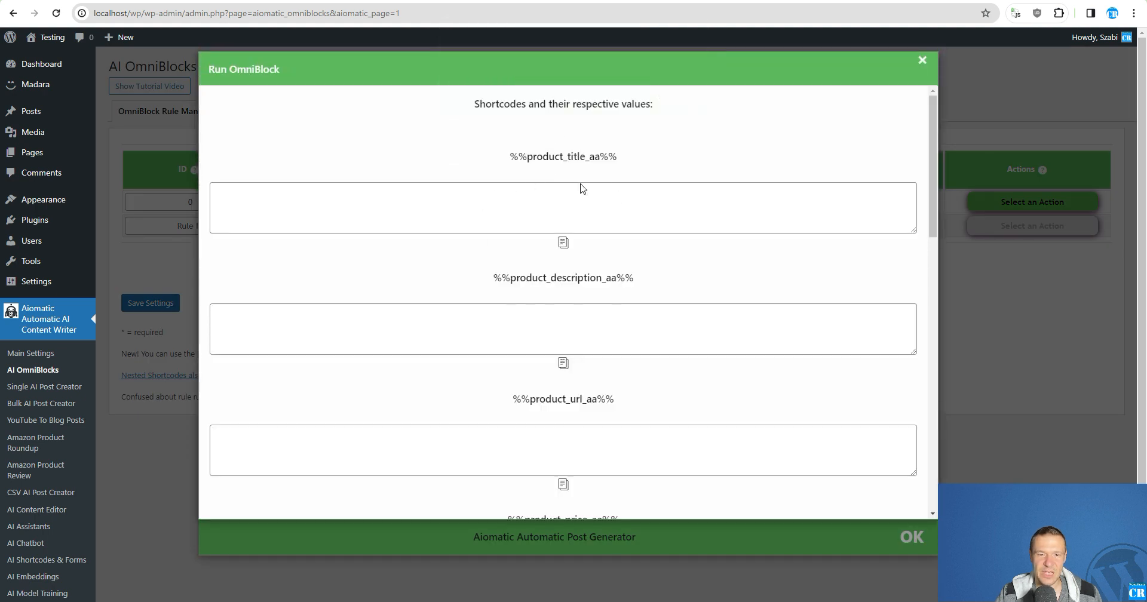
scroll(583, 189, "down", 6)
scroll(578, 230, "up", 6)
left_click(922, 60)
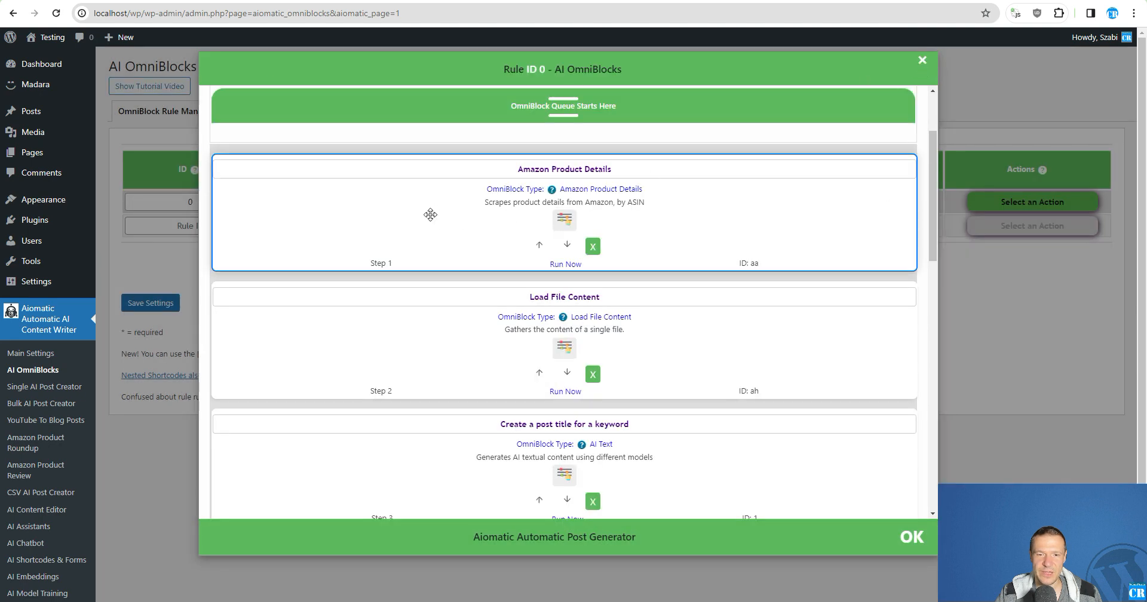
left_click(921, 61)
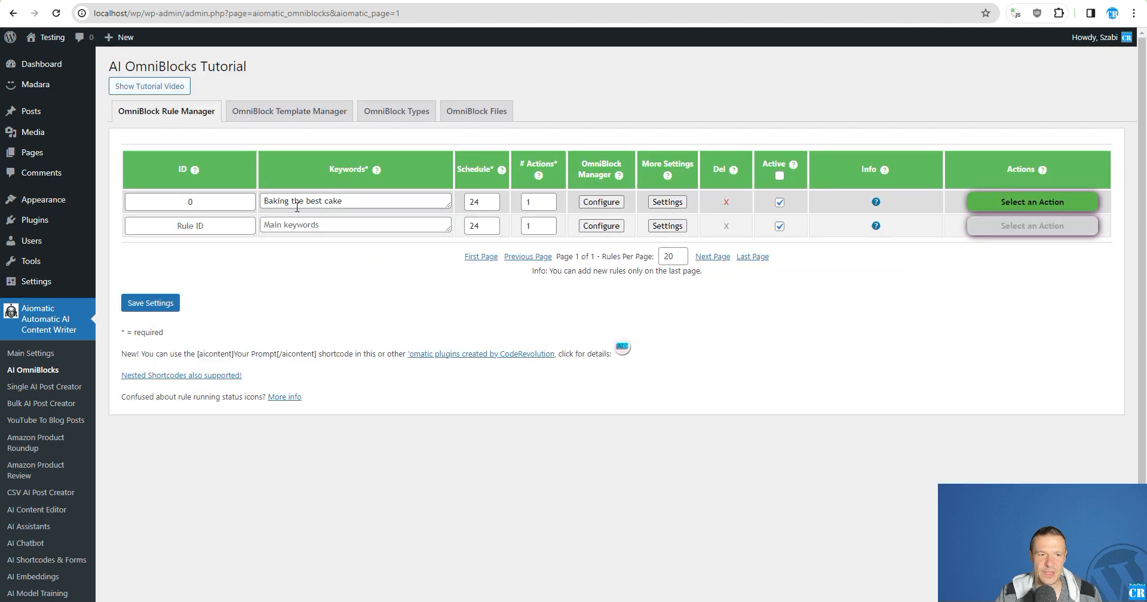
Step: Change the keyword of rule 0 to "laptop" and save the settings
left_click(336, 202)
key("ctrl+a")
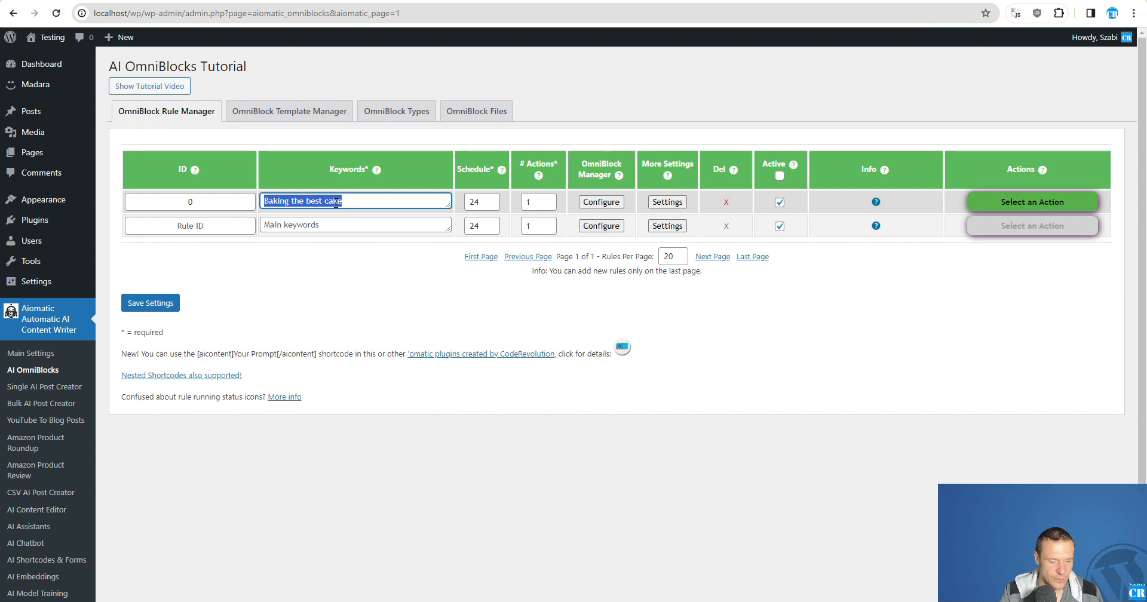
type("lapto")
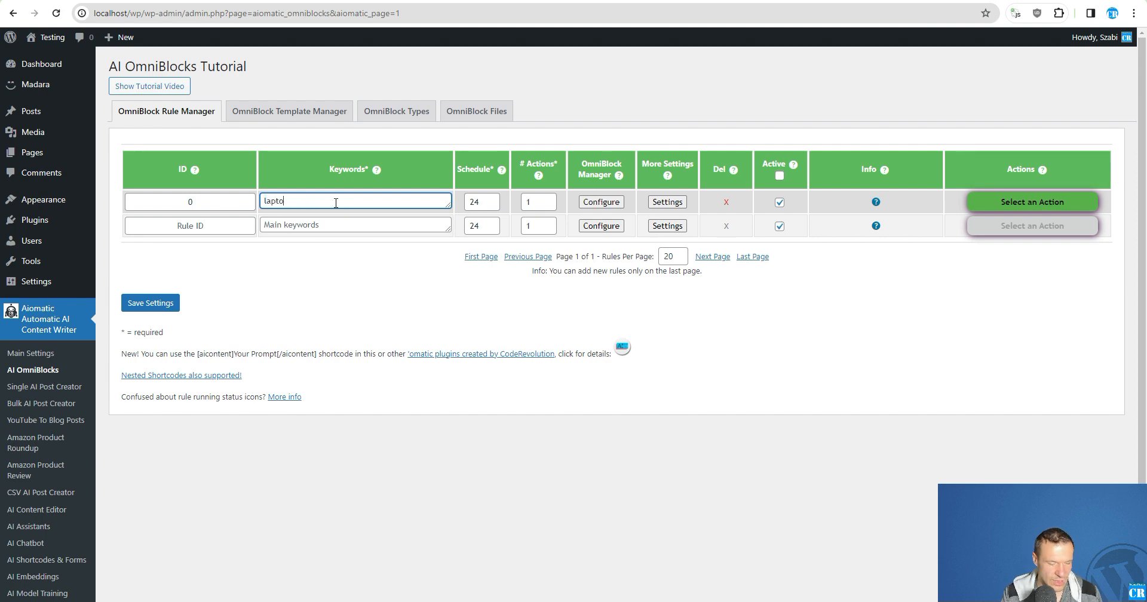
type("p")
left_click(165, 303)
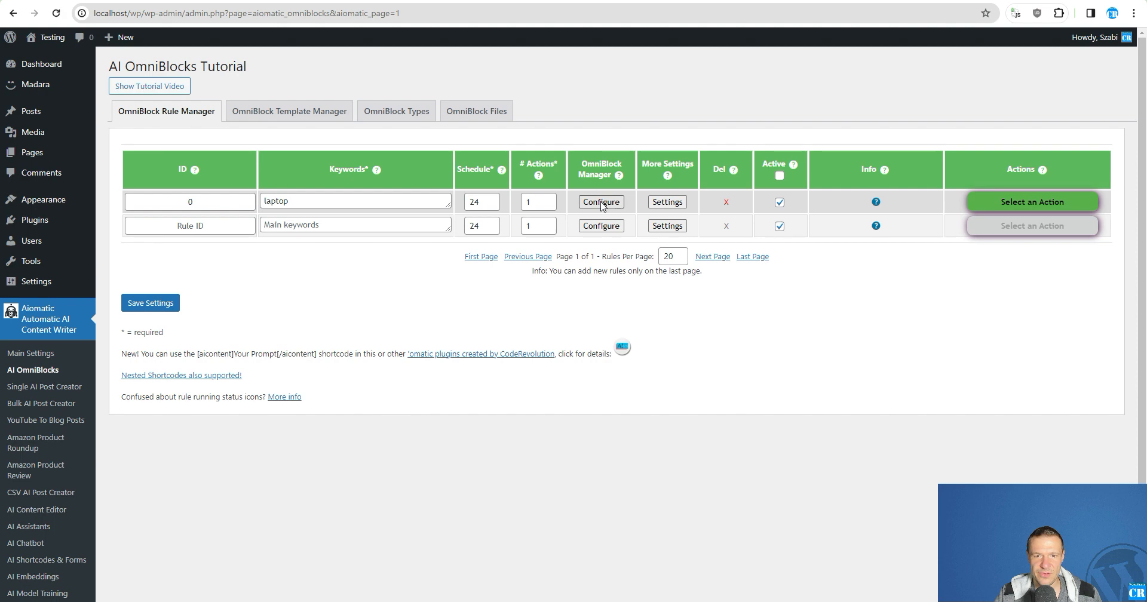
Step: Set the Single Product ASIN or Keyword of "Amazon Product Details" to %%keyword%% and save the rule settings
left_click(601, 203)
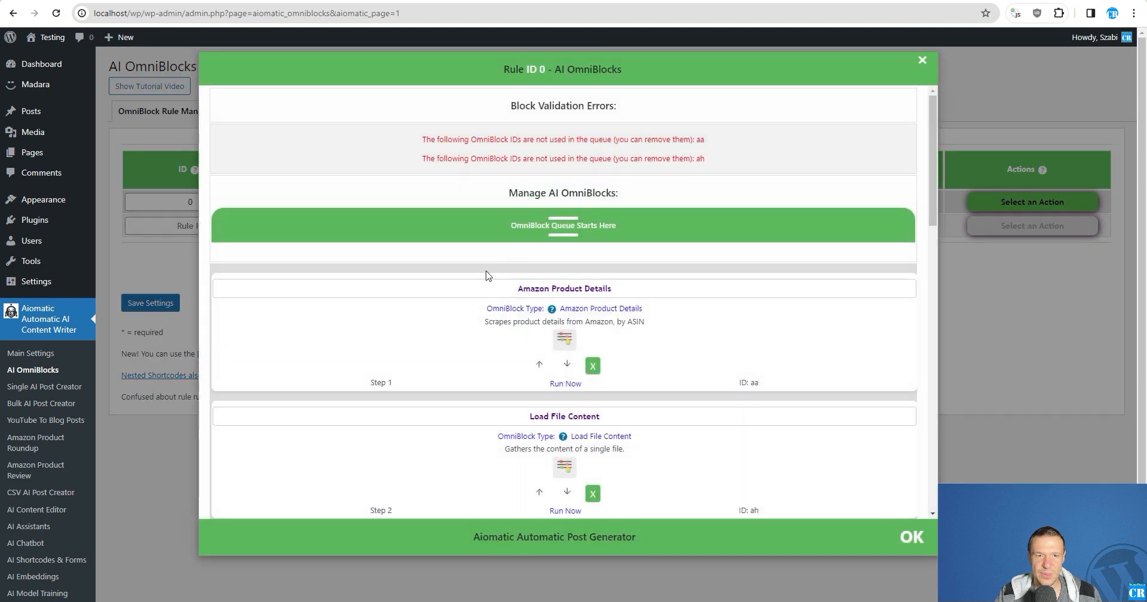
left_click(565, 281)
scroll(415, 286, "down", 2)
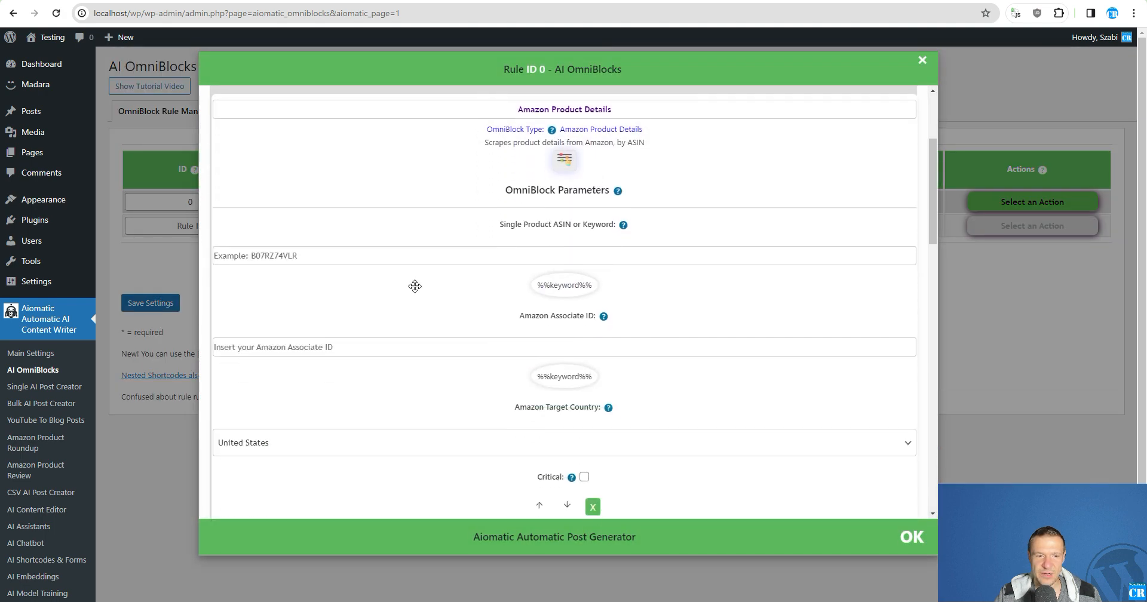
left_click(279, 257)
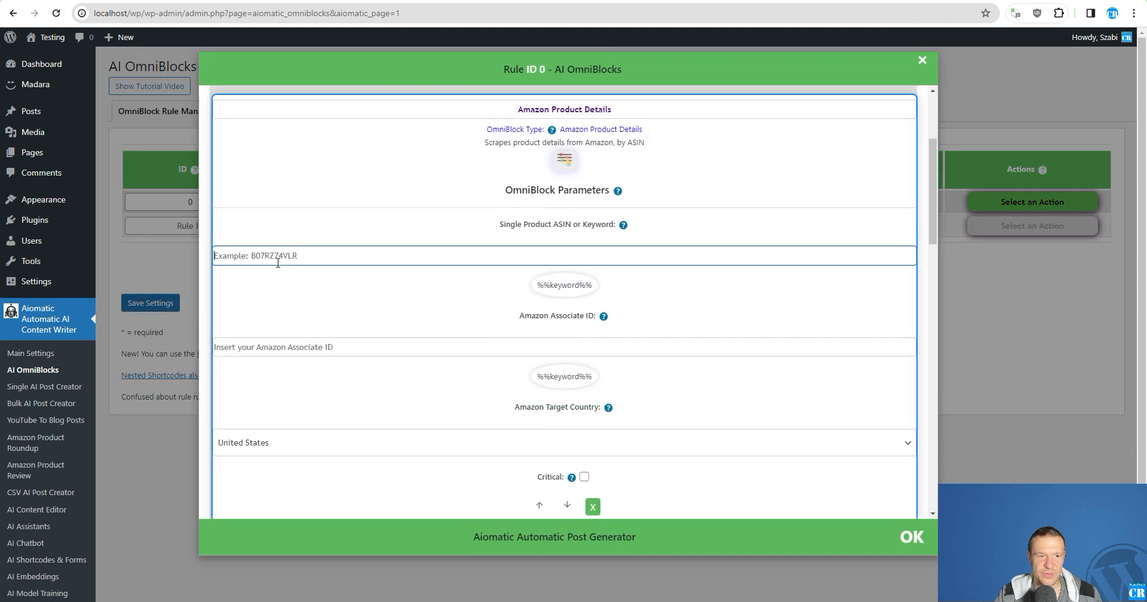
left_click(565, 285)
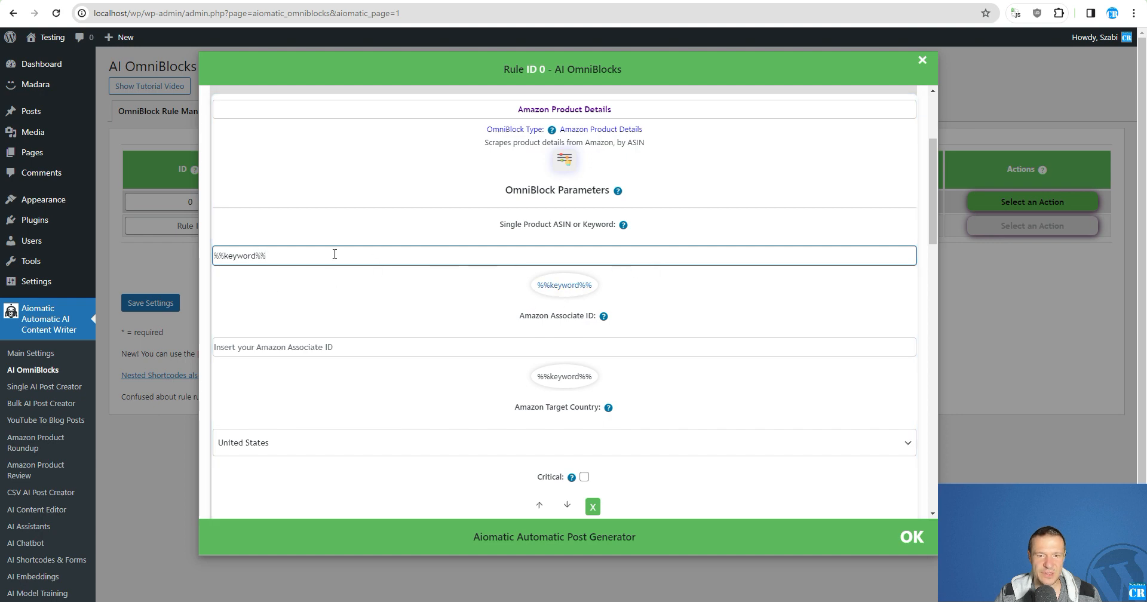
left_click(194, 272)
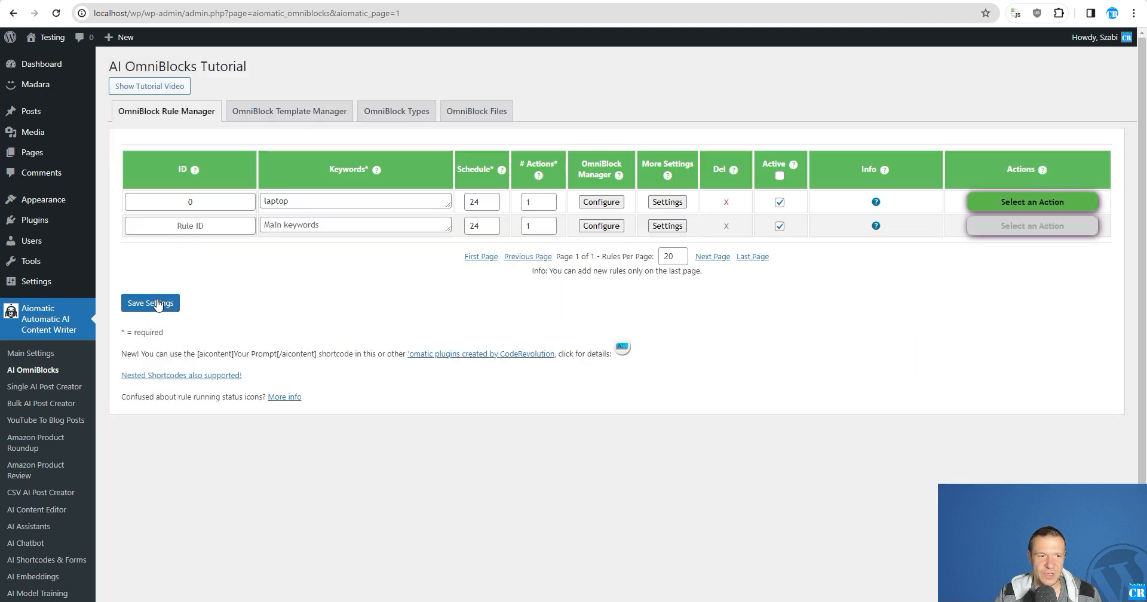
left_click(151, 303)
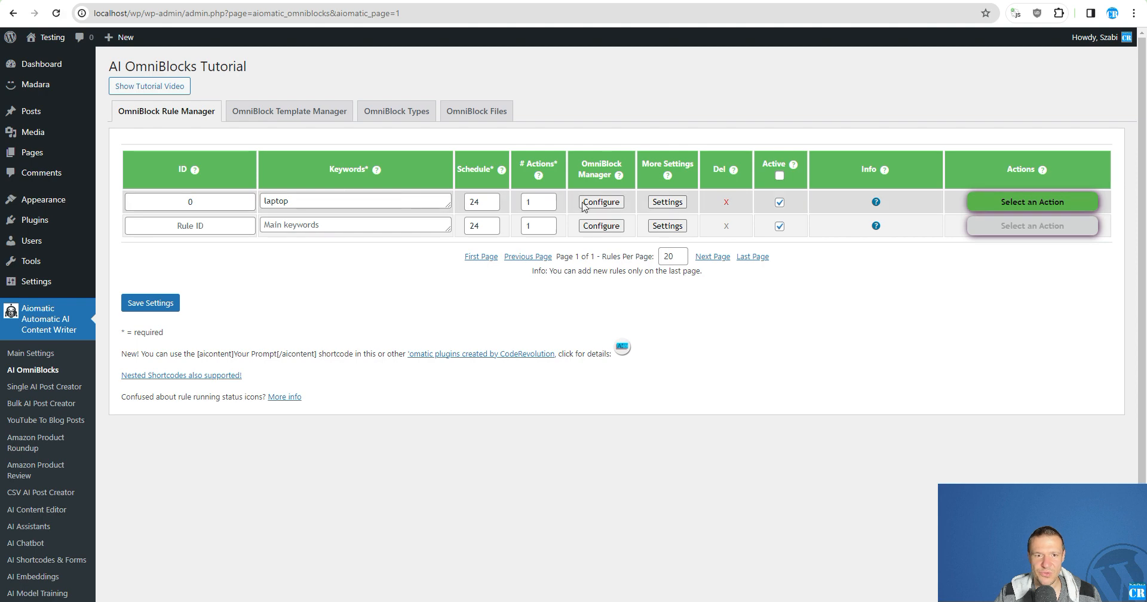
Step: Reopen the rule's OmniBlocks, show the "Amazon Product Details" parameters and run that OmniBlock separately
left_click(590, 202)
scroll(426, 284, "down", 2)
left_click(564, 223)
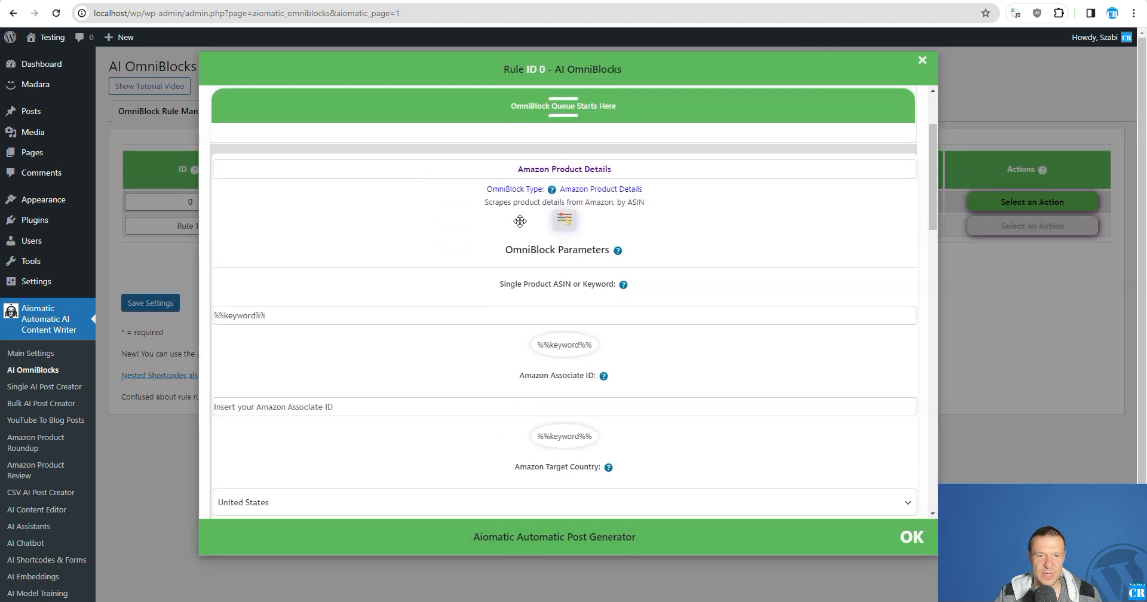
scroll(466, 224, "down", 2)
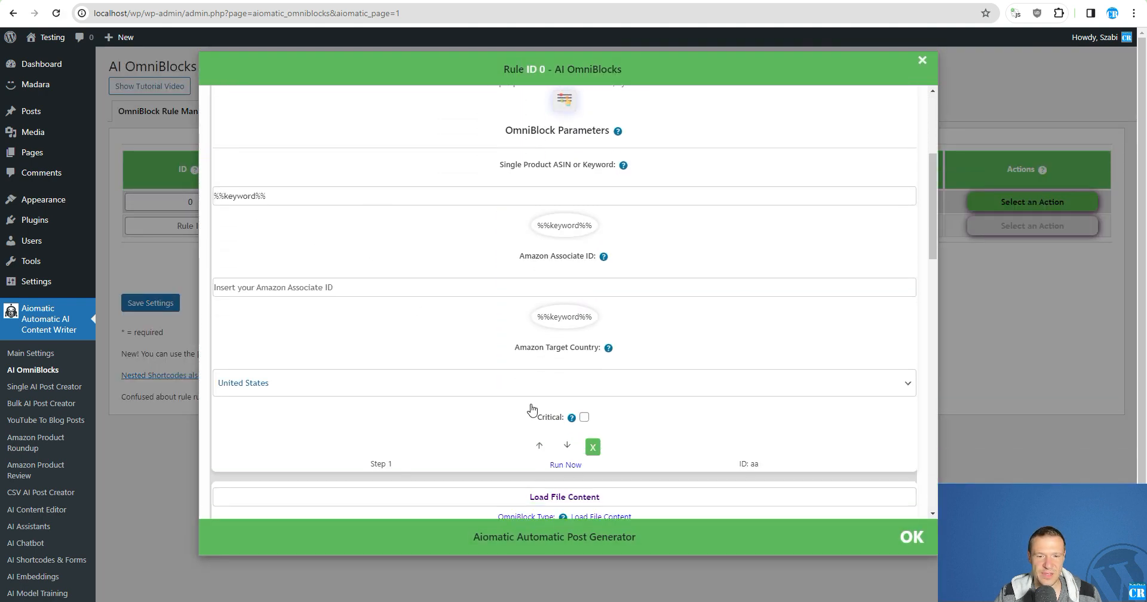
left_click(566, 465)
left_click(627, 101)
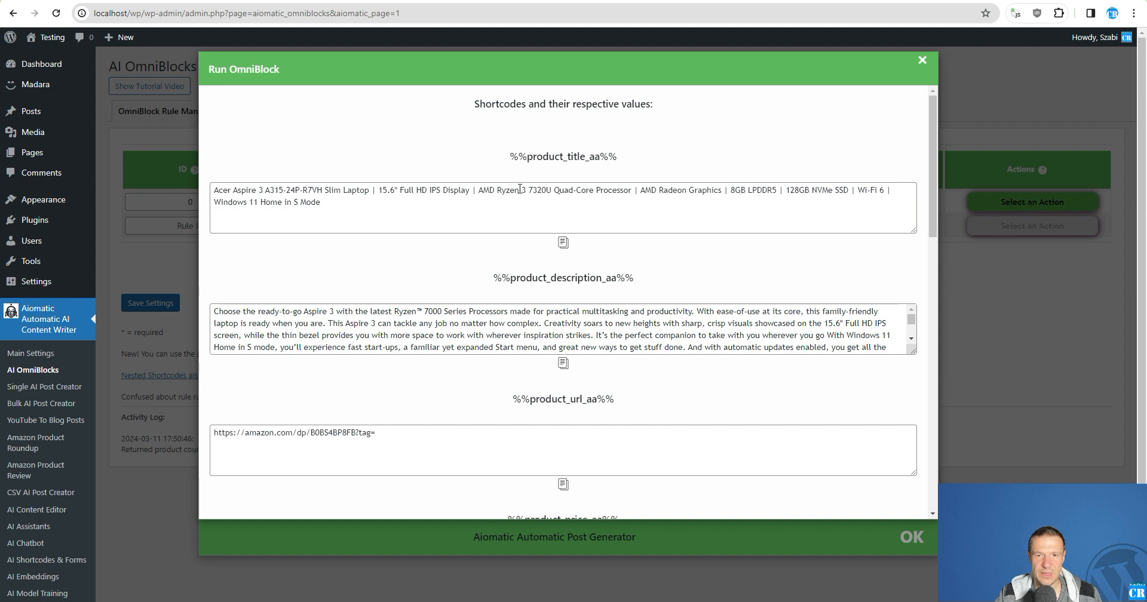
Step: Review the returned product shortcodes from title and description through prices, images and reviews, and close the run result
scroll(278, 198, "down", 1)
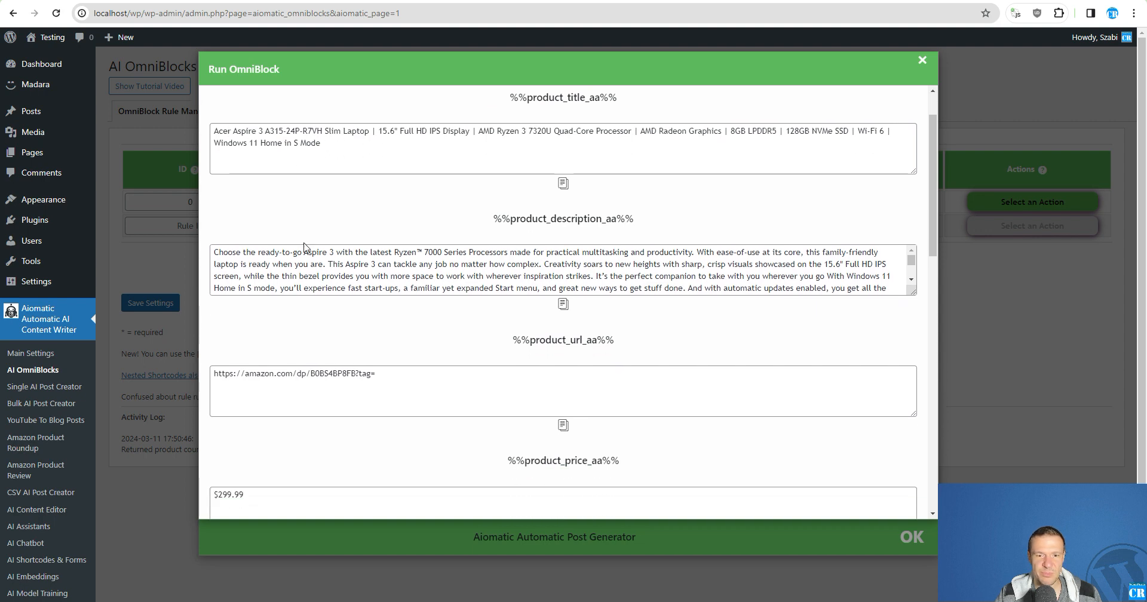
scroll(311, 269, "down", 6)
scroll(327, 385, "down", 7)
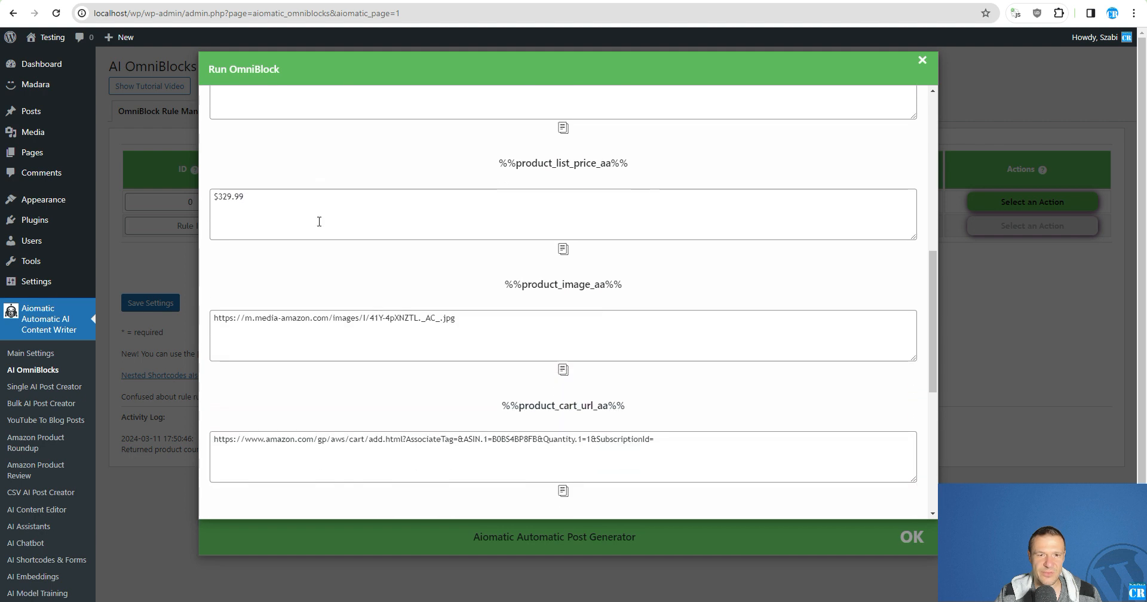
scroll(319, 221, "down", 3)
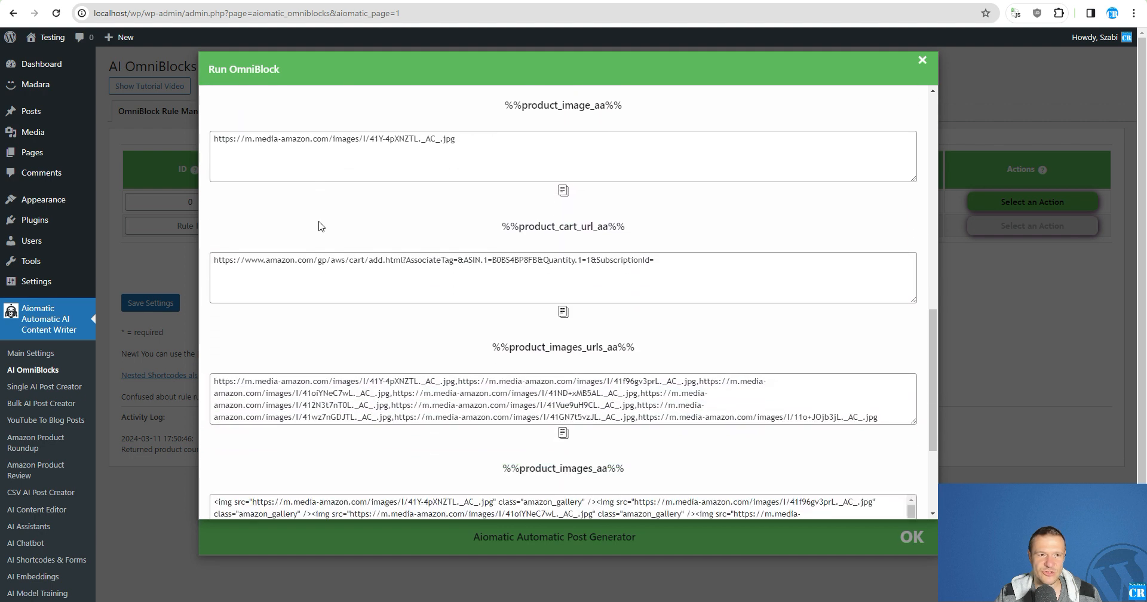
scroll(319, 228, "down", 2)
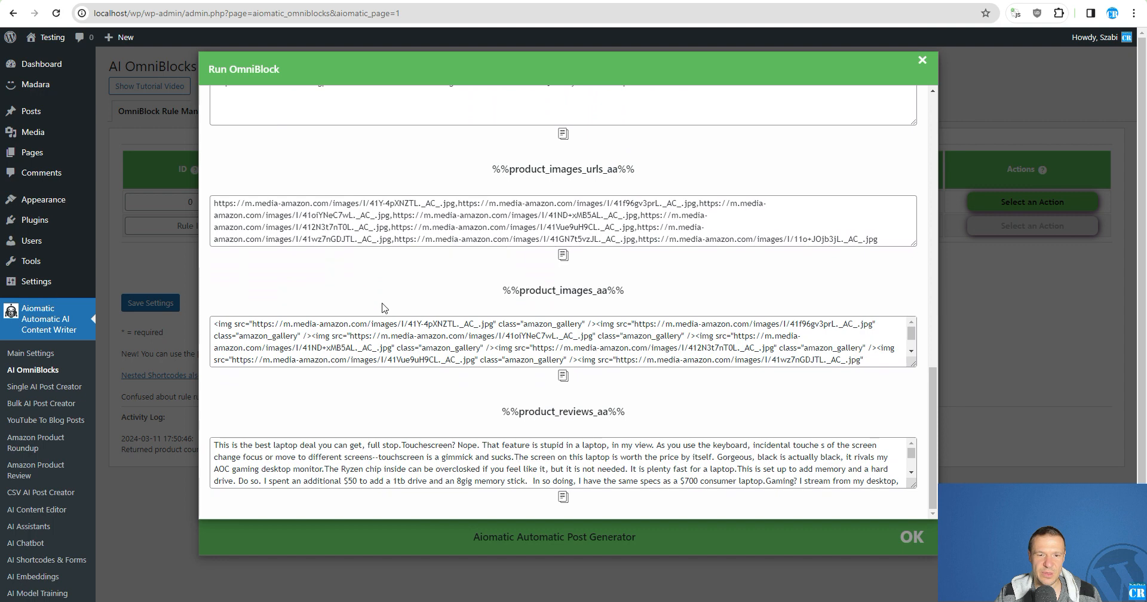
scroll(418, 344, "down", 2)
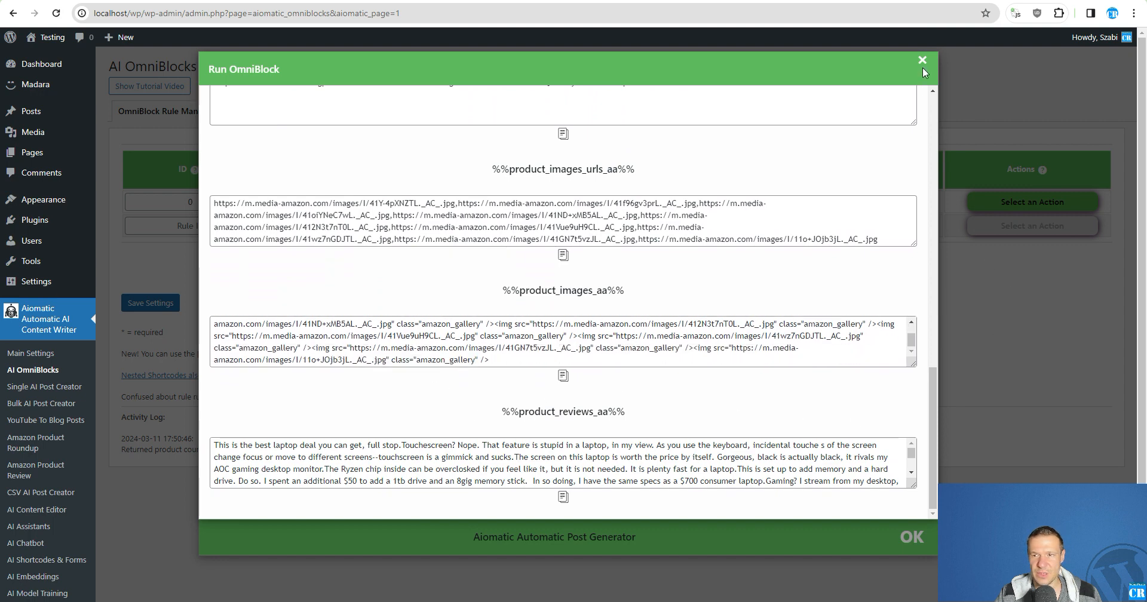
left_click(922, 60)
Step: Examine the OmniBlock types available to add, from AI content through Content Saving Blocks, and close the list without choosing one
scroll(692, 309, "down", 2)
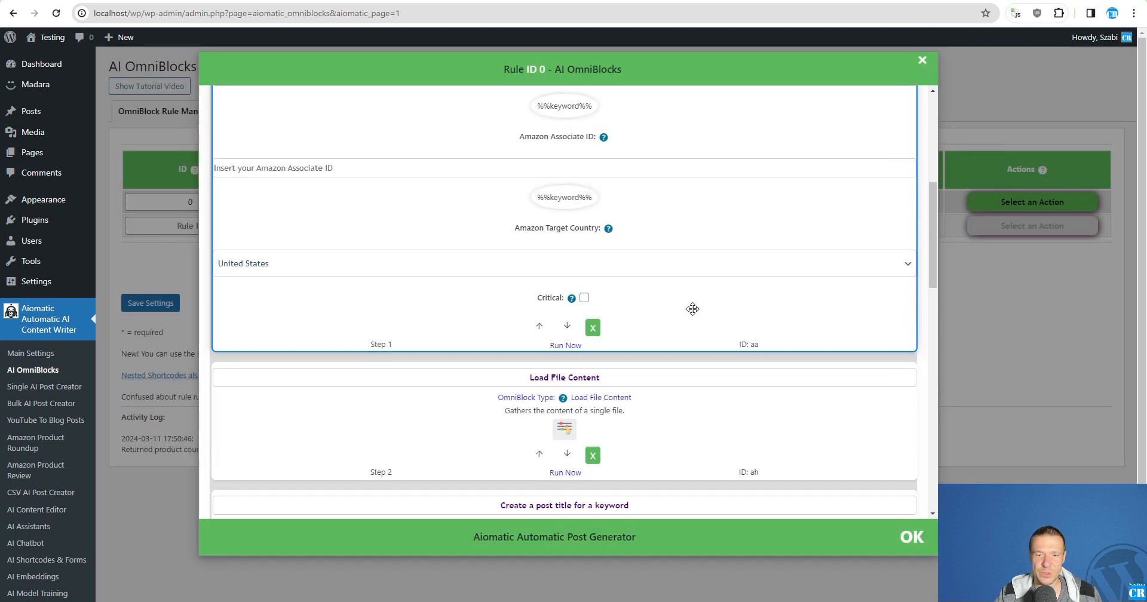
scroll(692, 309, "down", 10)
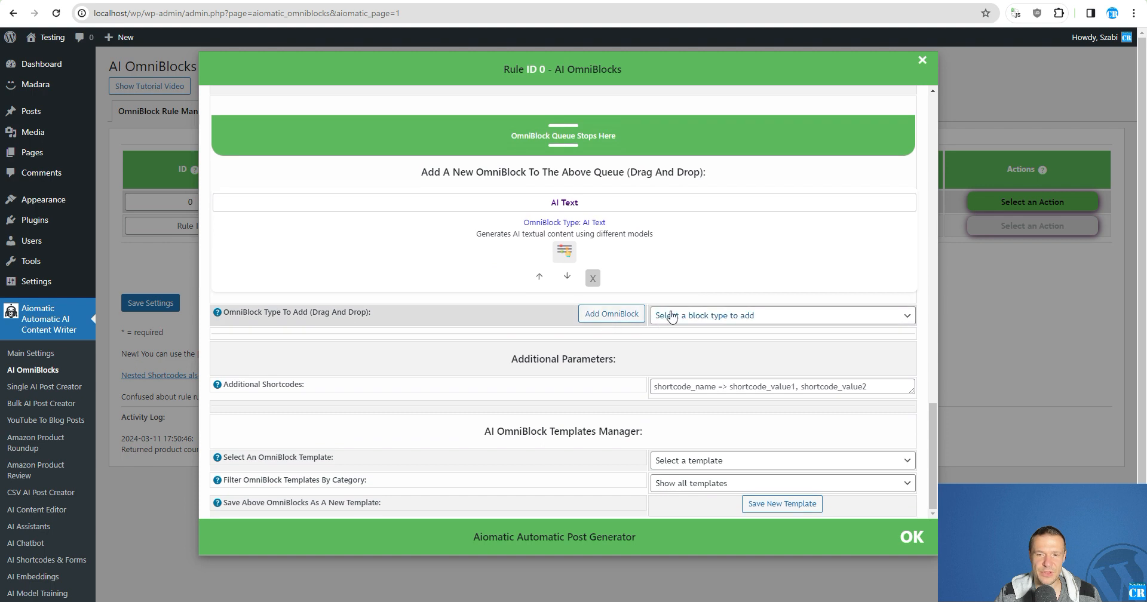
left_click(671, 316)
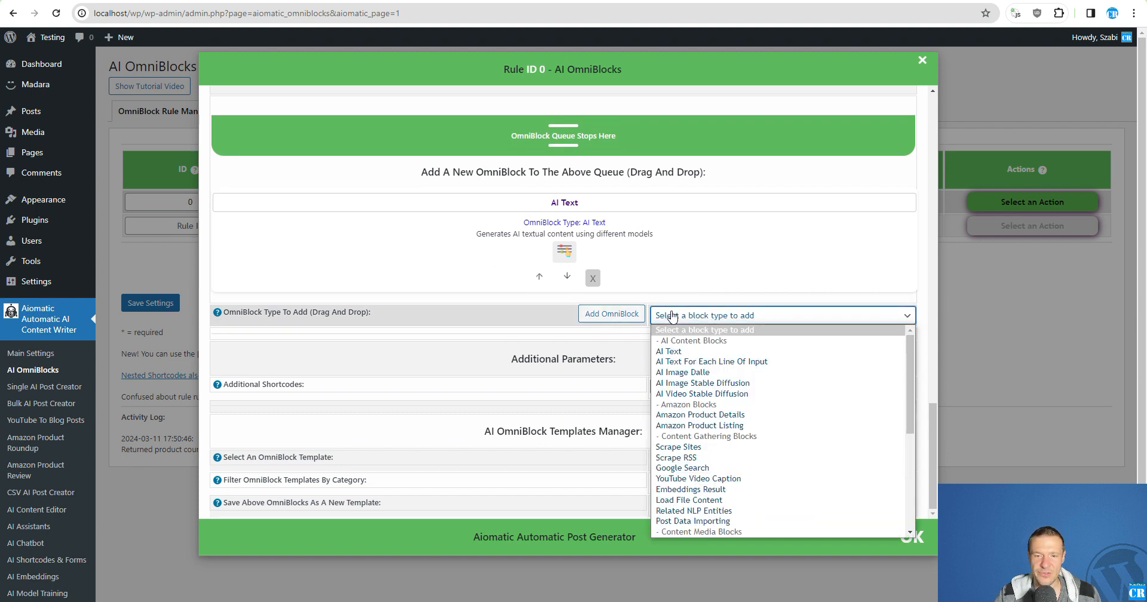
scroll(679, 449, "down", 2)
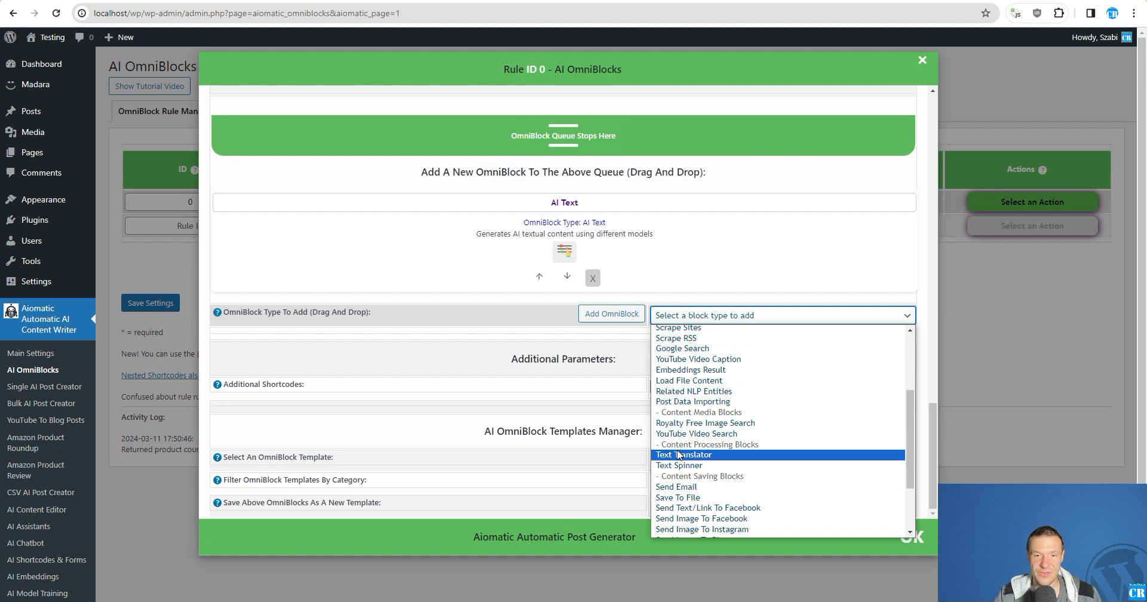
scroll(678, 455, "down", 2)
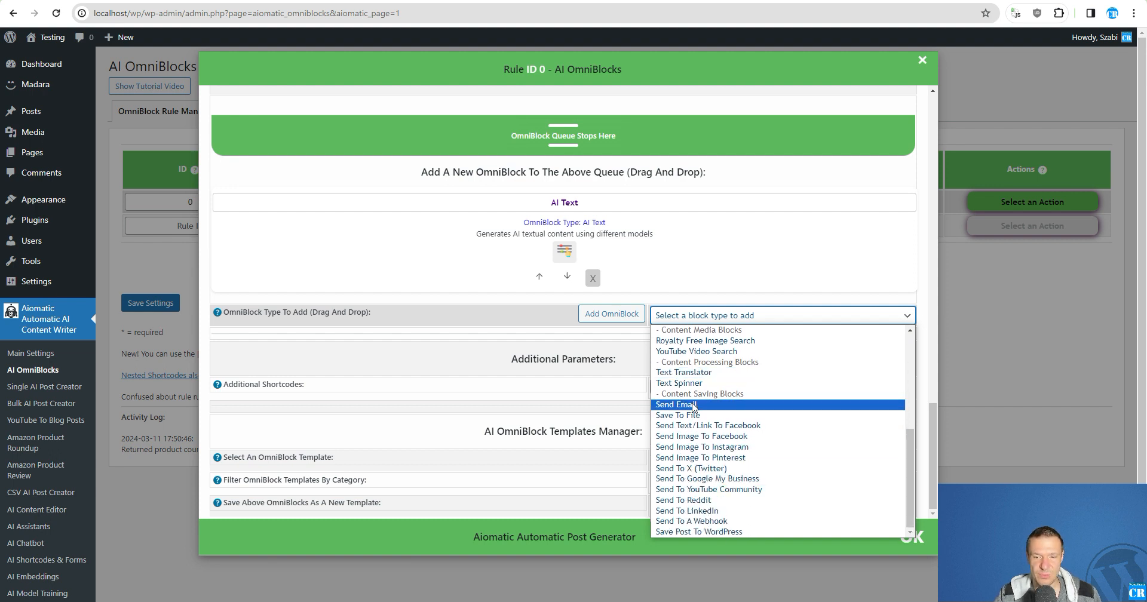
scroll(695, 464, "up", 2)
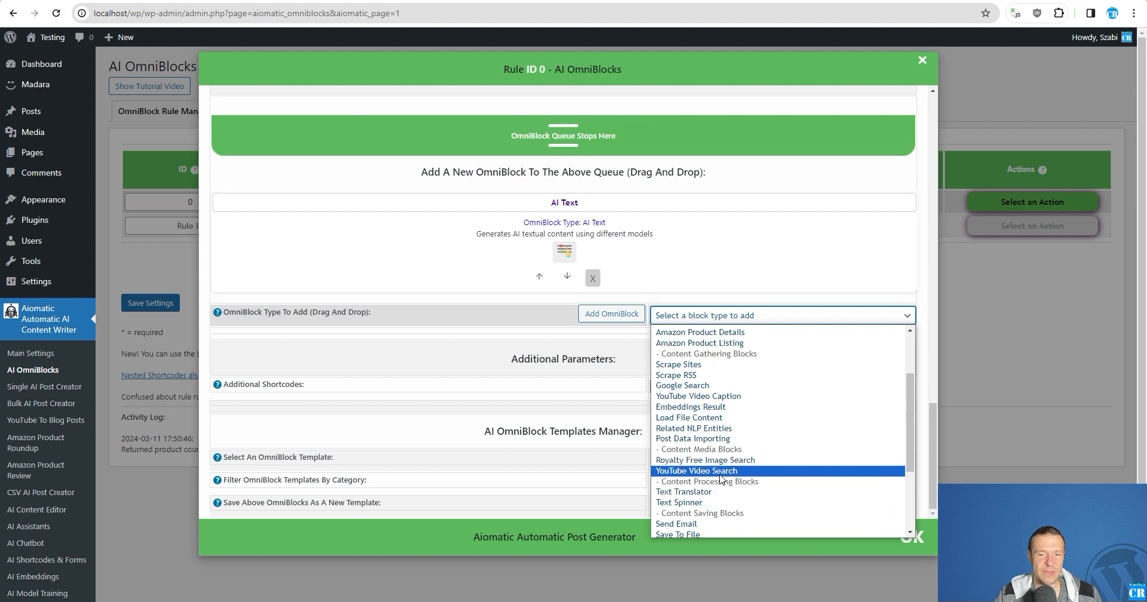
scroll(712, 475, "up", 2)
left_click(677, 264)
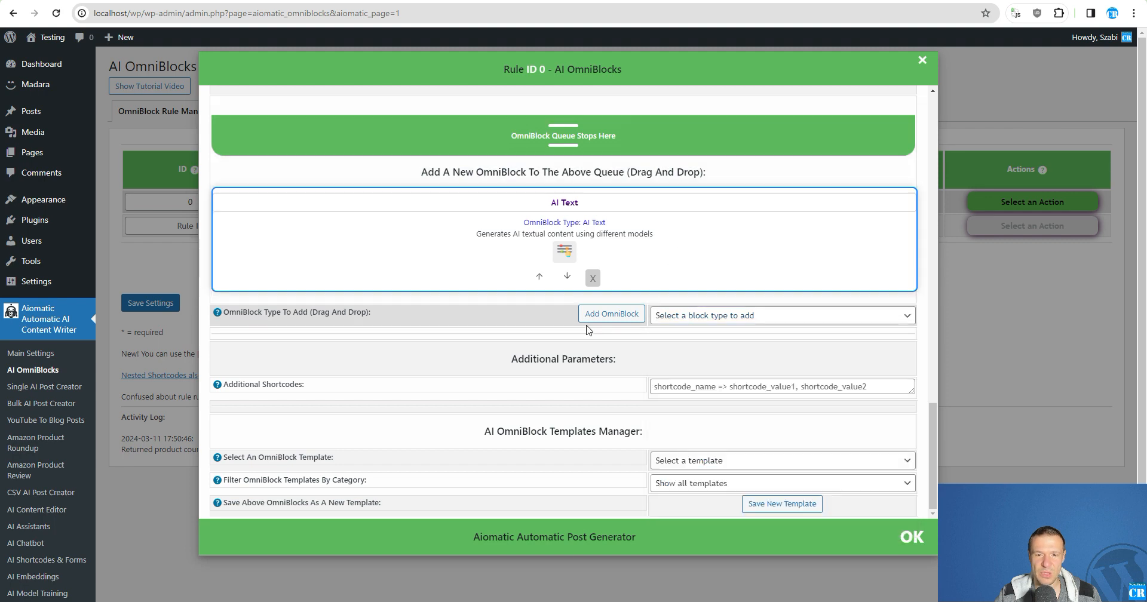
Step: Collapse the parameters of the "Amazon Product Details" OmniBlock and look over the queued blocks down to "Publish post"
scroll(603, 374, "up", 5)
scroll(603, 374, "up", 10)
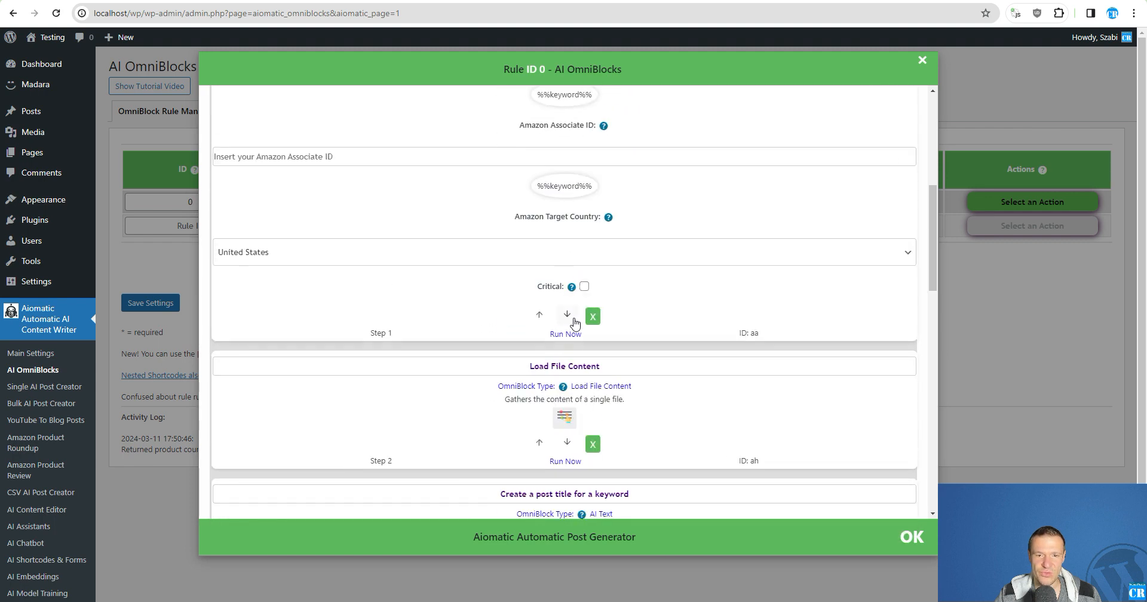
scroll(580, 328, "up", 2)
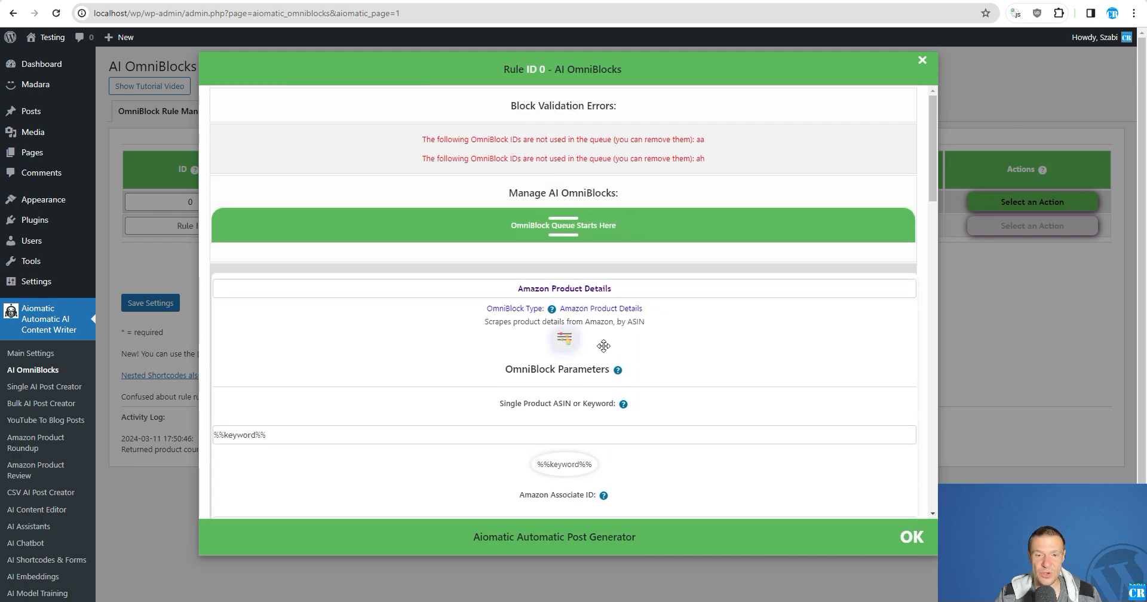
scroll(604, 346, "down", 3)
scroll(603, 346, "up", 3)
left_click(564, 341)
scroll(564, 351, "down", 1)
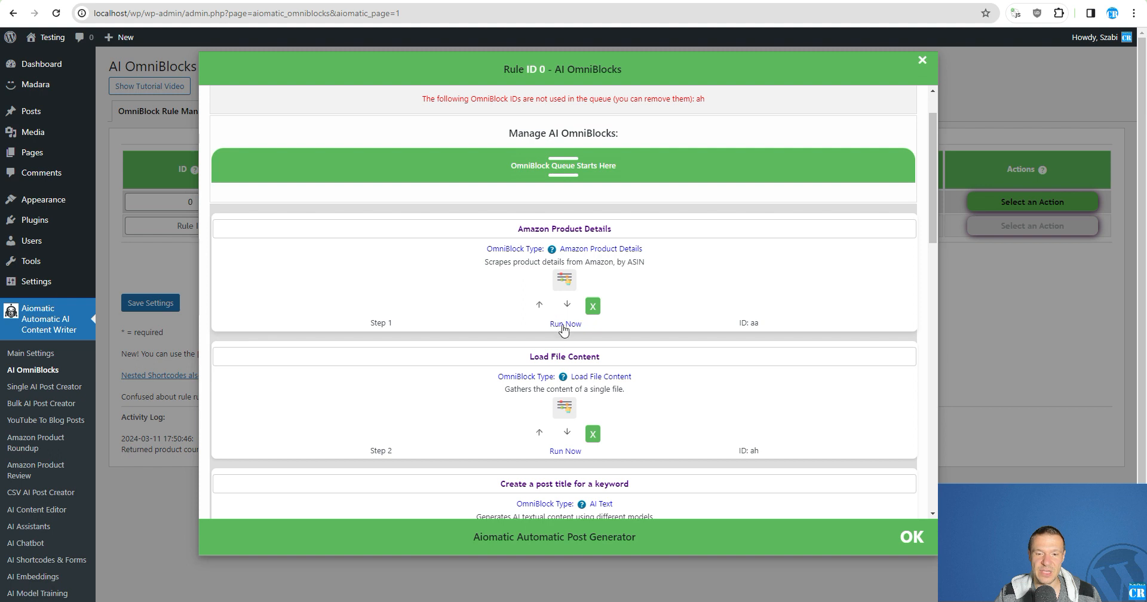
scroll(566, 330, "down", 1)
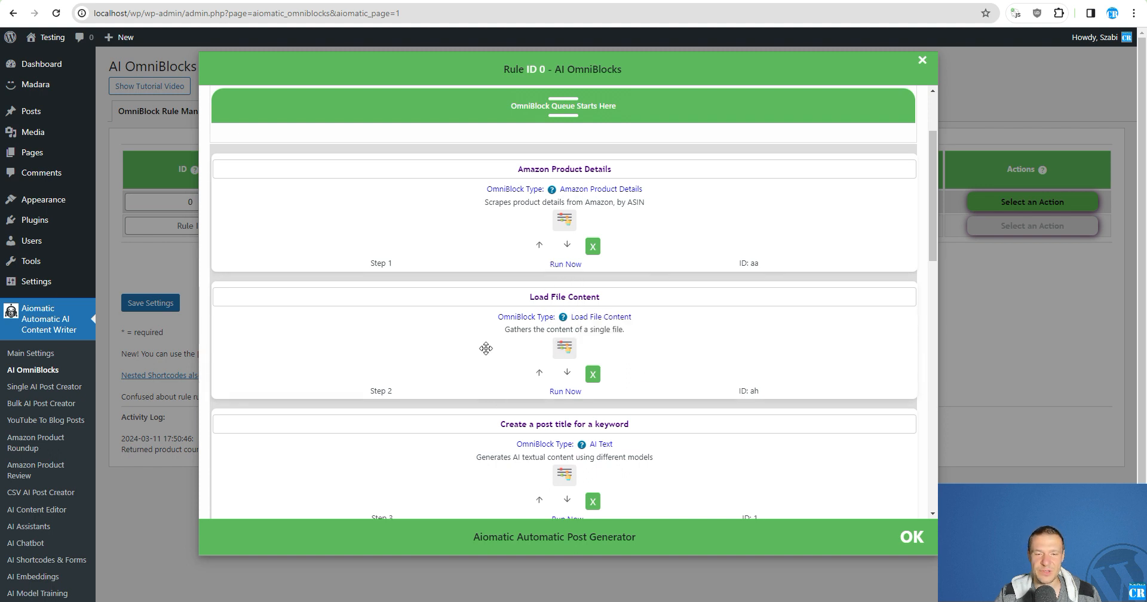
scroll(553, 239, "down", 2)
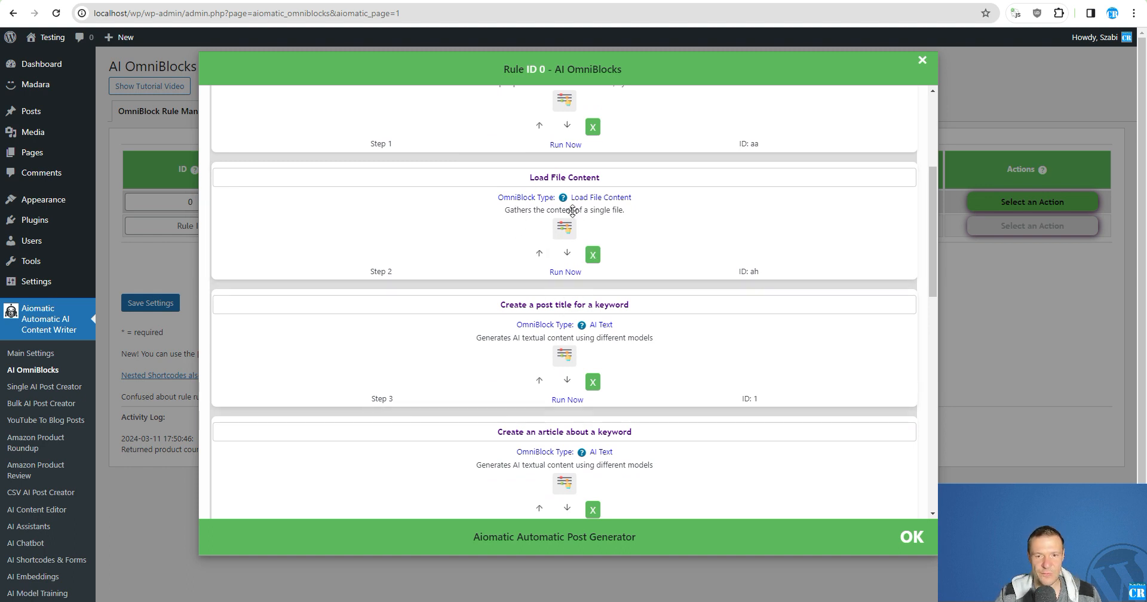
scroll(522, 217, "up", 1)
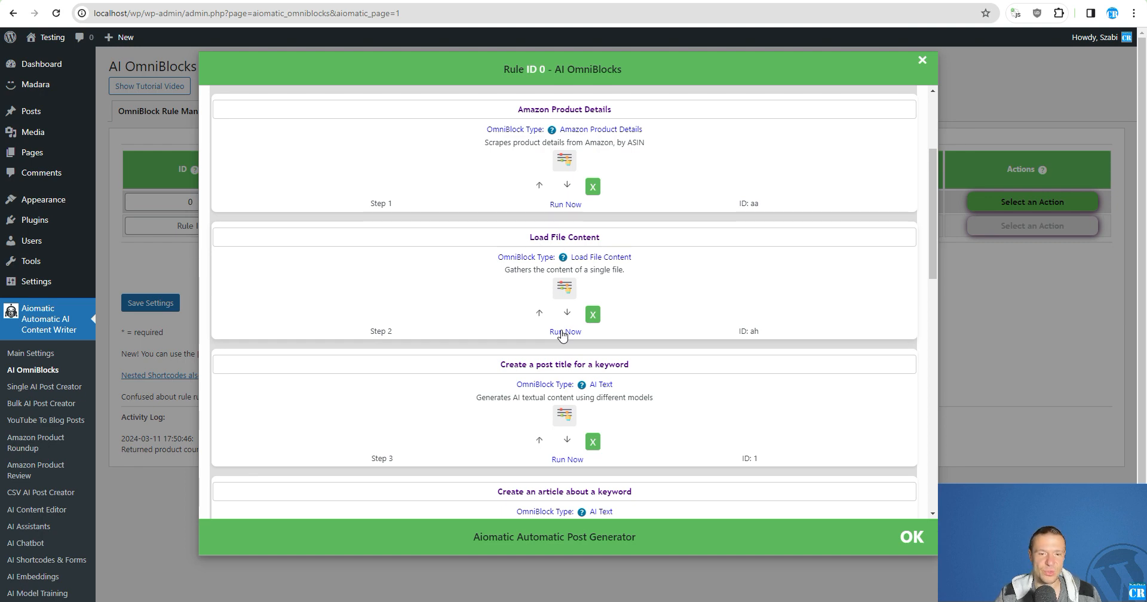
scroll(562, 335, "down", 9)
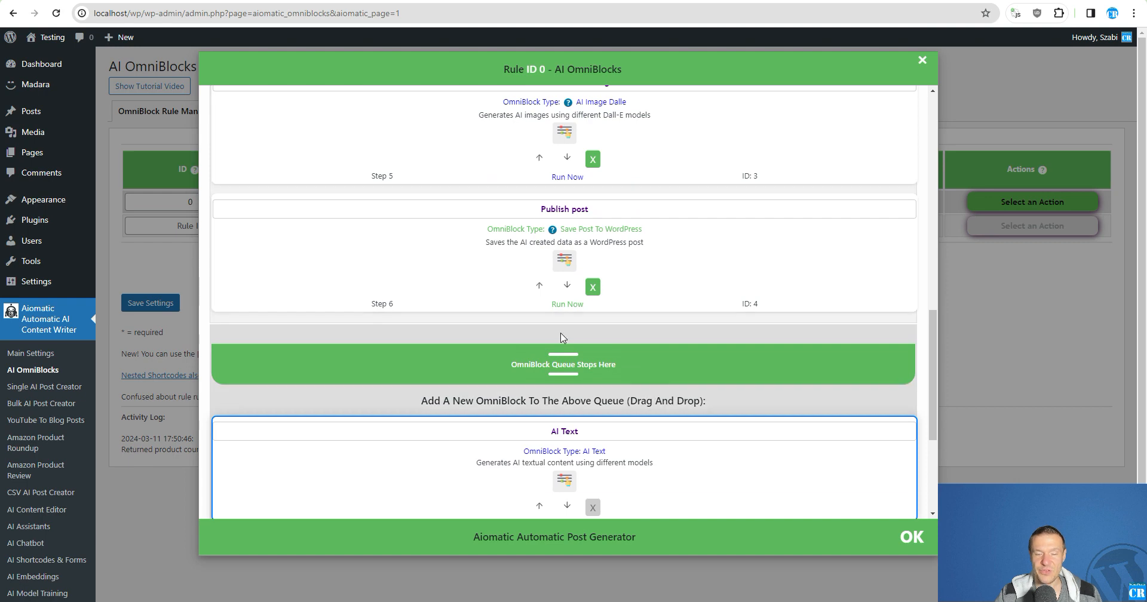